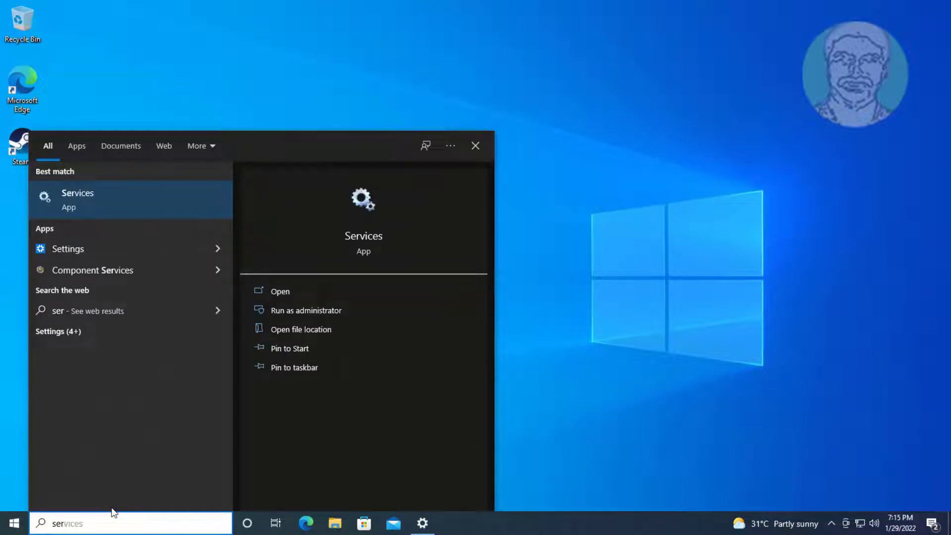
Search Windows for 'services' so the Services app shows as the best match
type("vices")
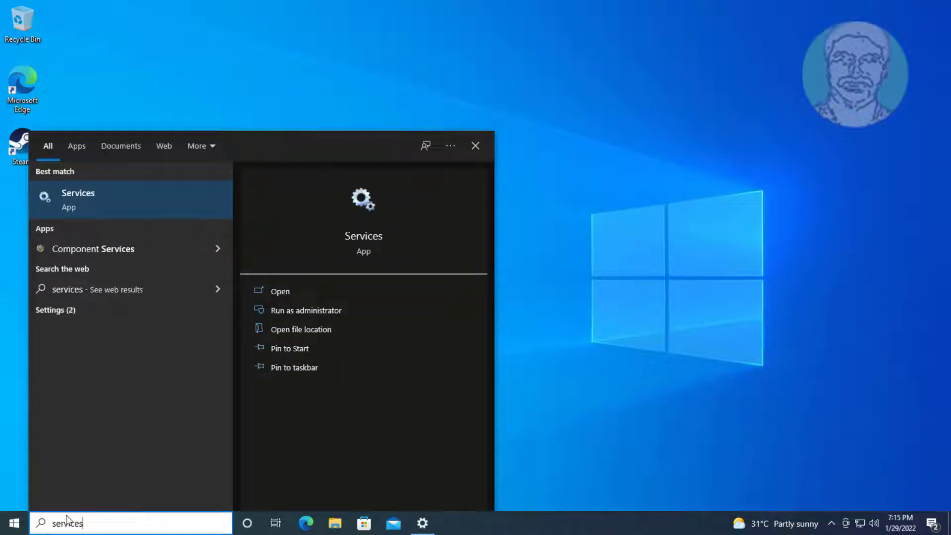
Set Bluetooth Support Service to Automatic startup, restart it, and close Services
left_click(144, 199)
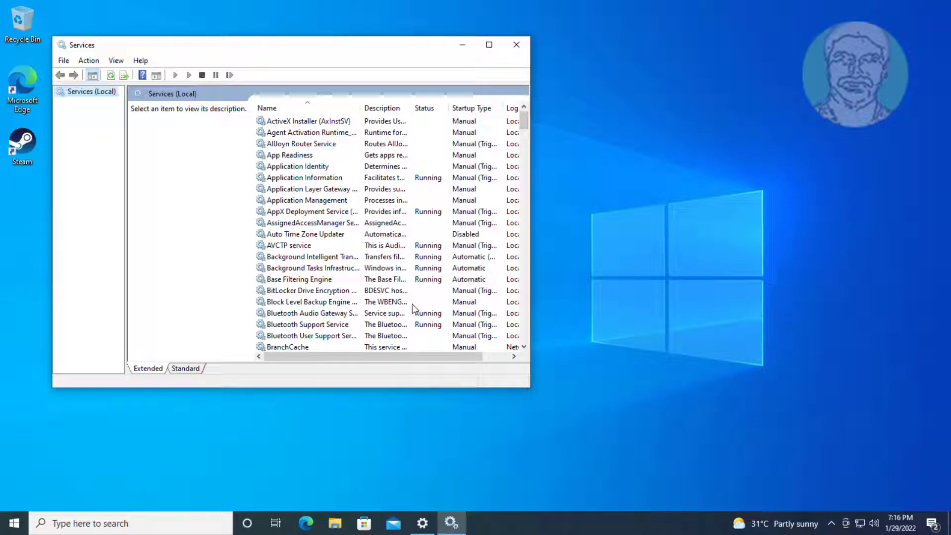
left_click(315, 325)
double_click(314, 325)
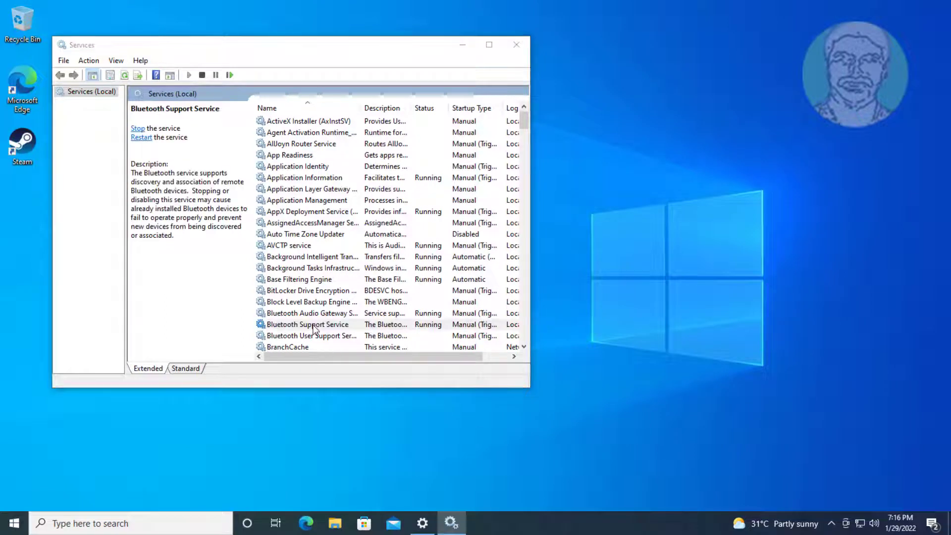
left_click(268, 206)
left_click(265, 224)
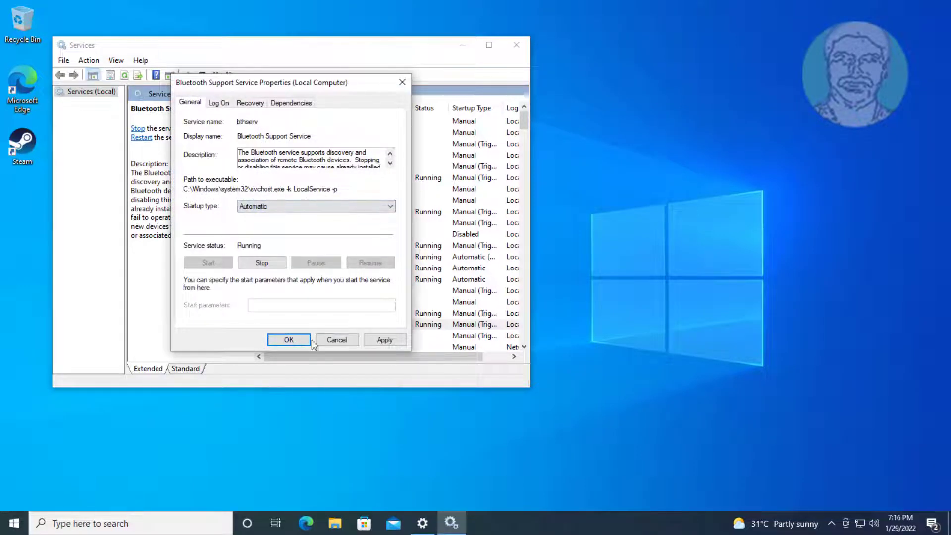
left_click(382, 339)
left_click(289, 340)
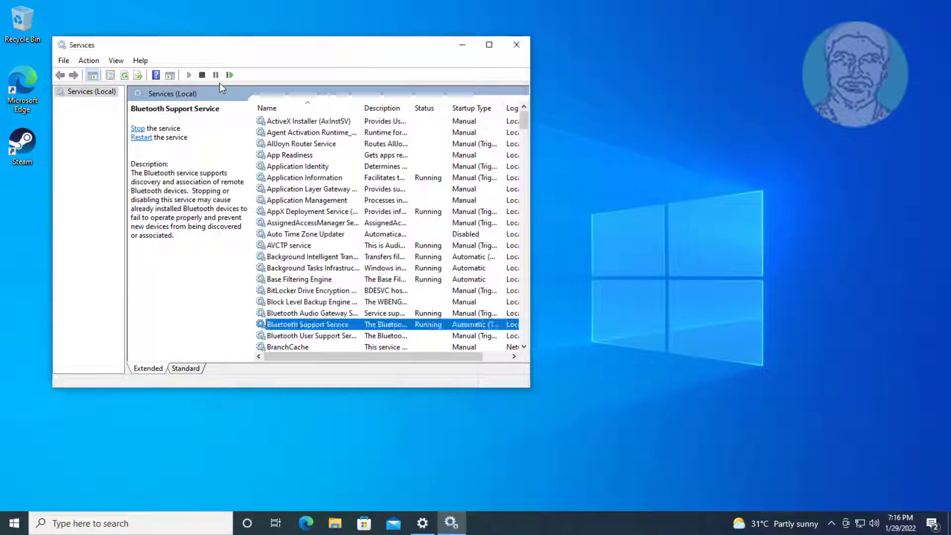
left_click(202, 75)
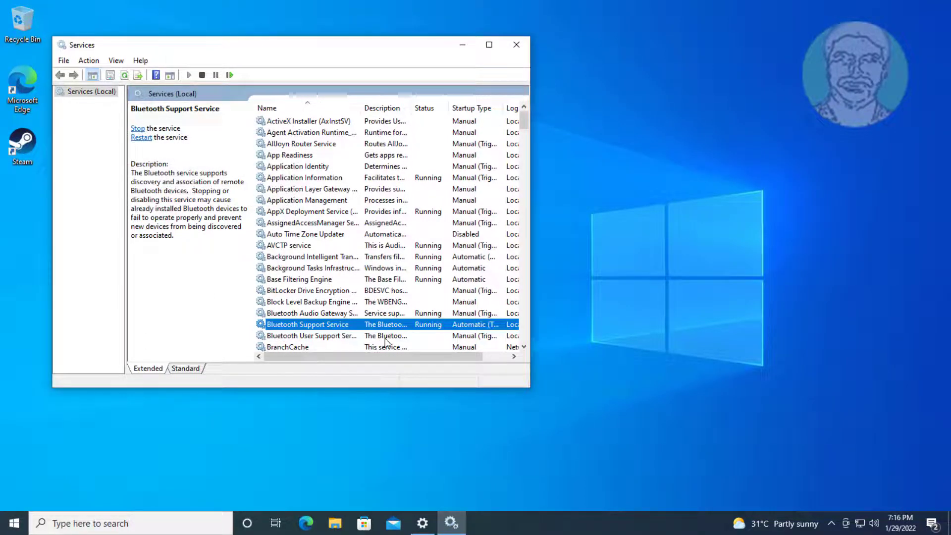
left_click(516, 44)
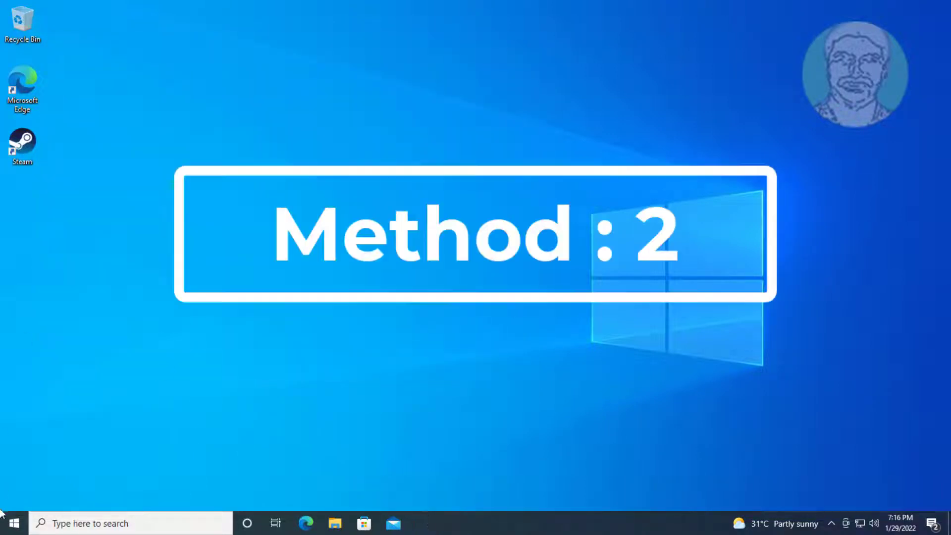
Go to Update & Security > Troubleshoot > Additional troubleshooters and expand the Bluetooth entry
left_click(12, 525)
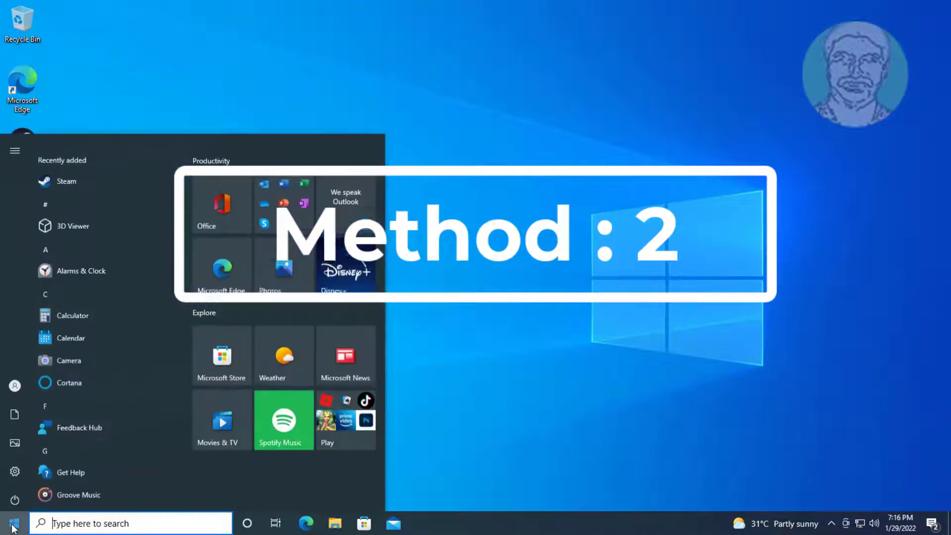
left_click(15, 469)
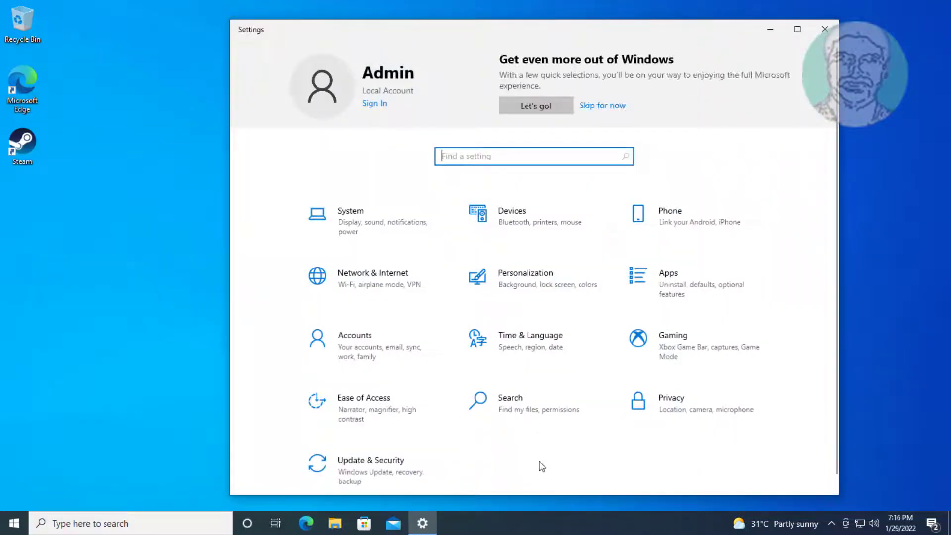
left_click(341, 476)
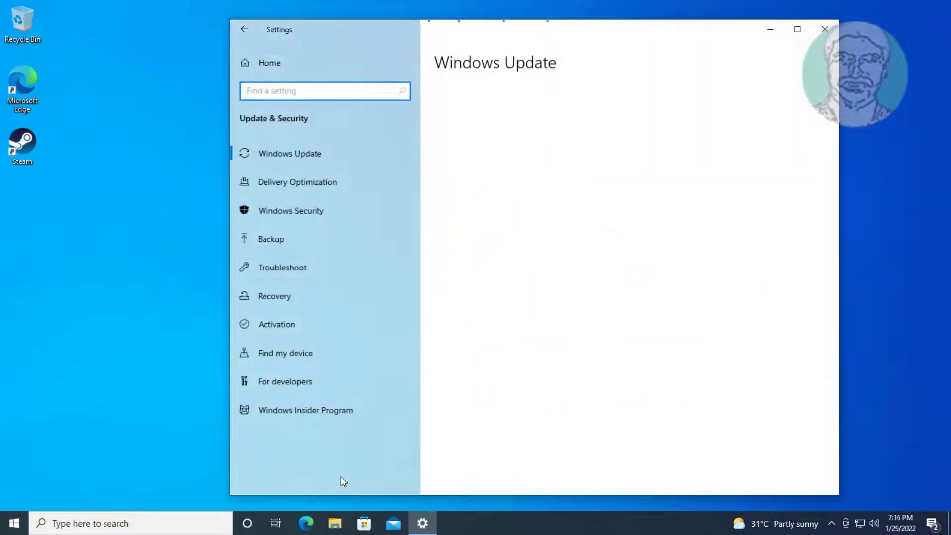
left_click(296, 273)
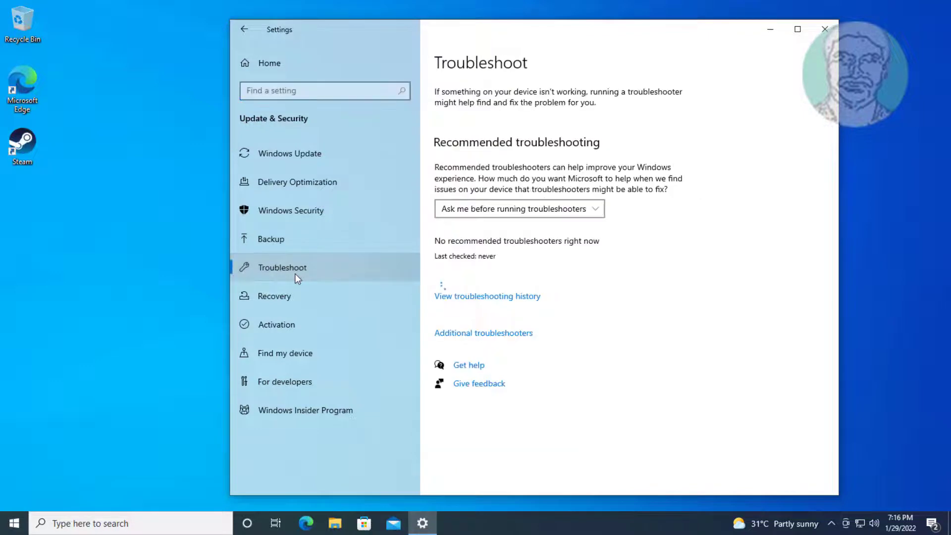
left_click(480, 334)
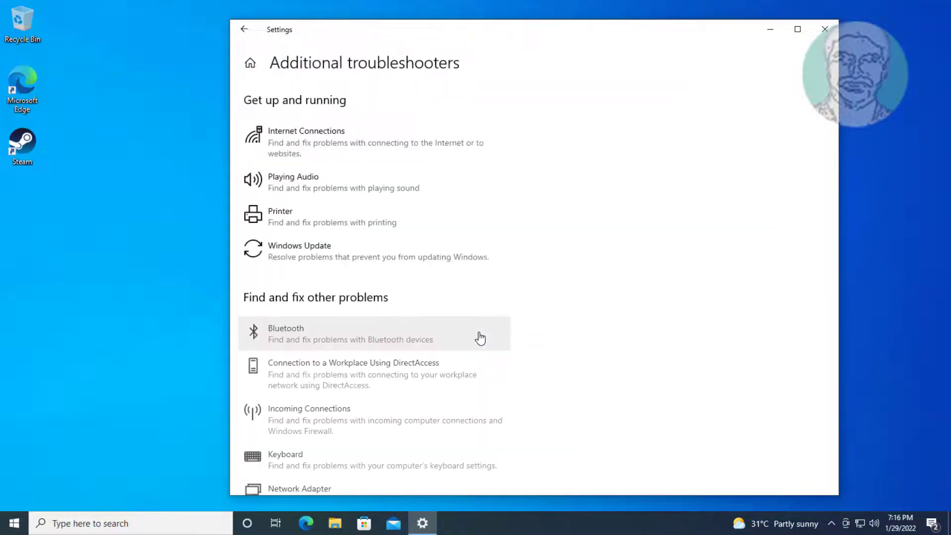
scroll(478, 337, "down", 1)
left_click(346, 269)
Run the Bluetooth troubleshooter until it fixes the radio status, then close it and Settings
left_click(481, 305)
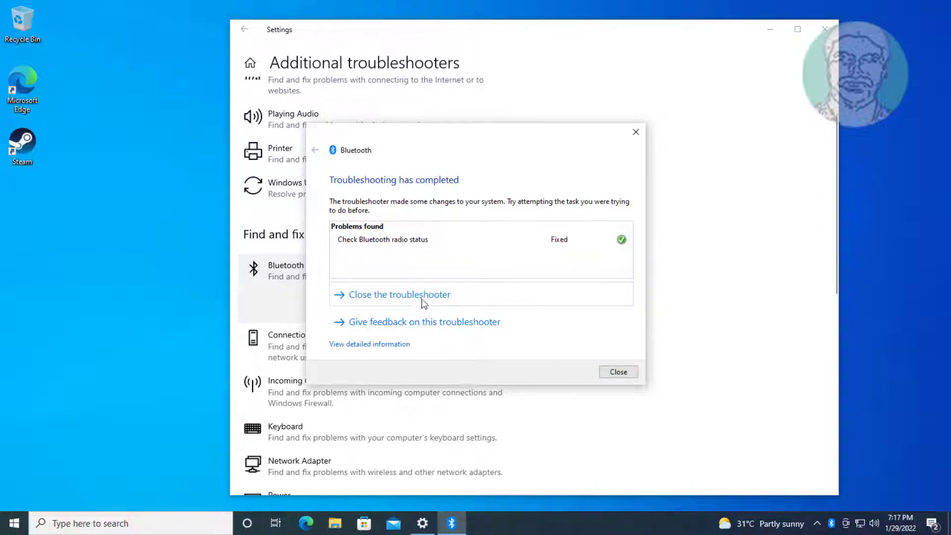
left_click(623, 375)
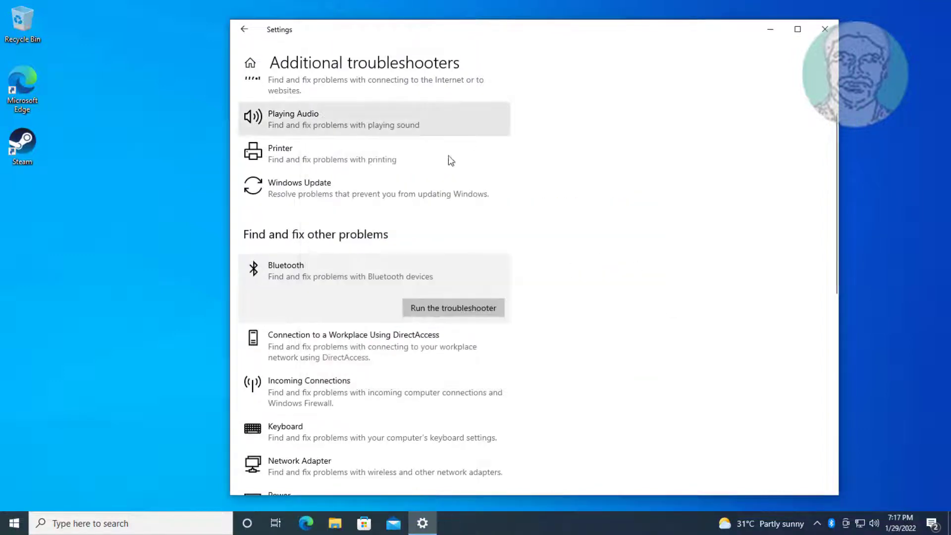
left_click(825, 30)
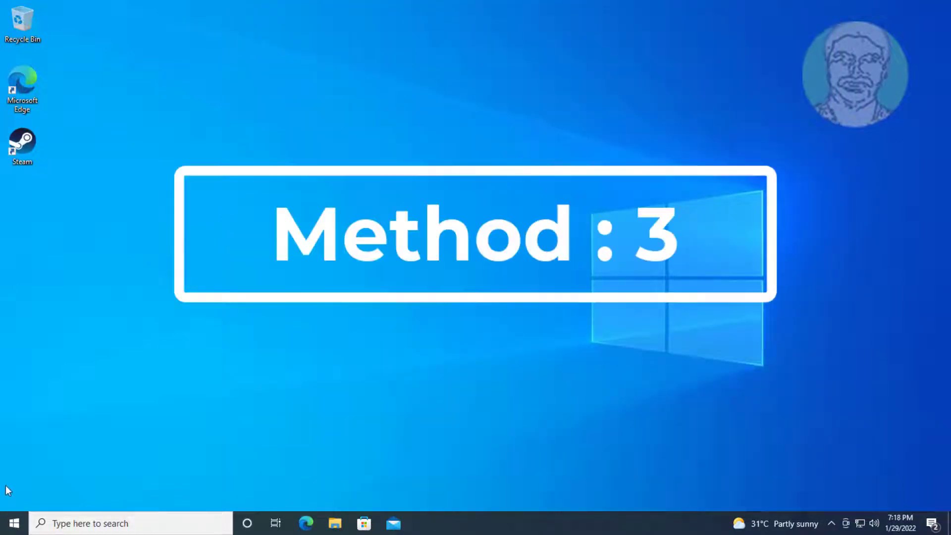
Turn Bluetooth on in Settings' Bluetooth & other devices page
left_click(14, 525)
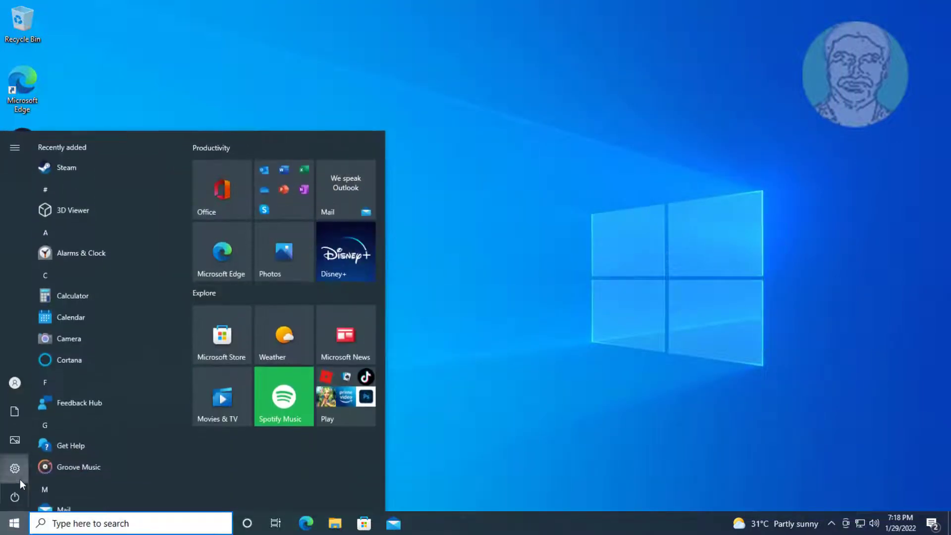
left_click(18, 477)
left_click(524, 224)
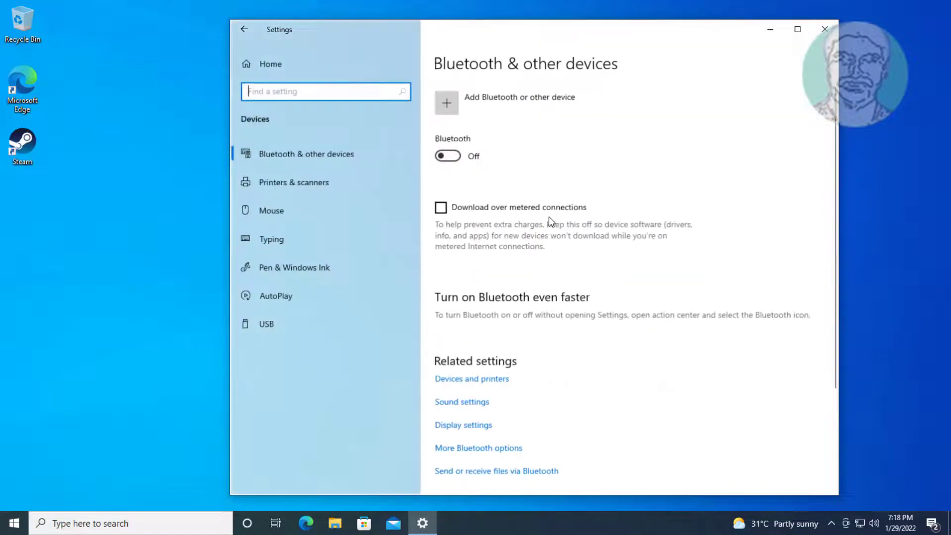
left_click(324, 154)
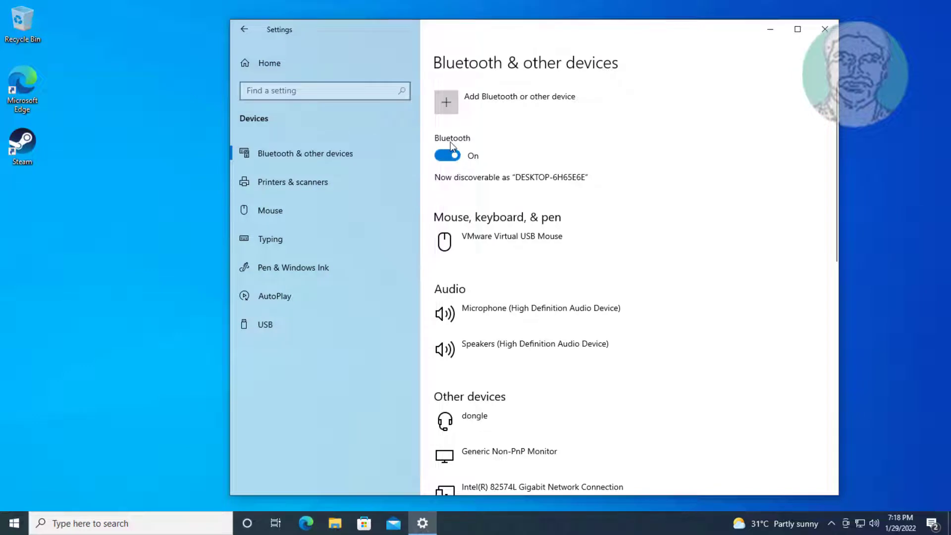
Pair the MiSuperBassWirelessHeadphones as a Bluetooth device, then close Settings
left_click(464, 106)
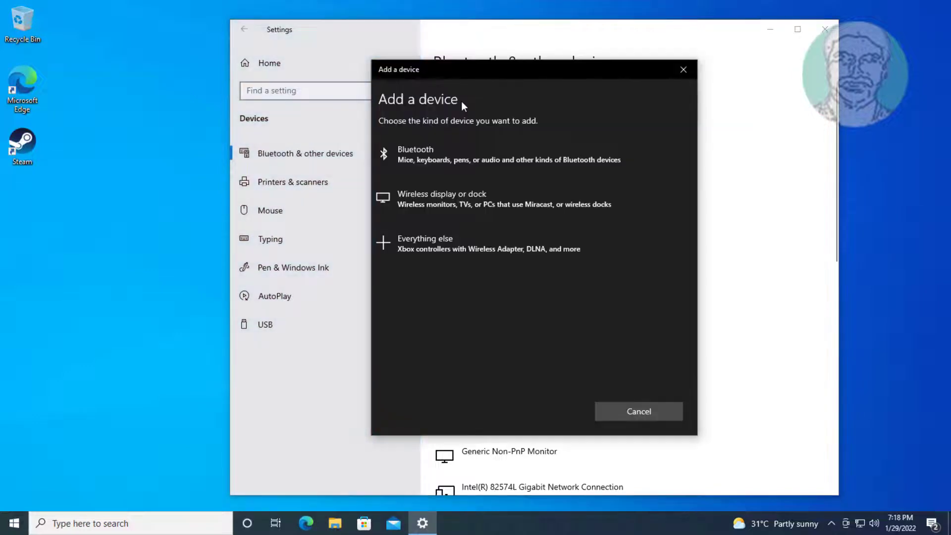
left_click(486, 156)
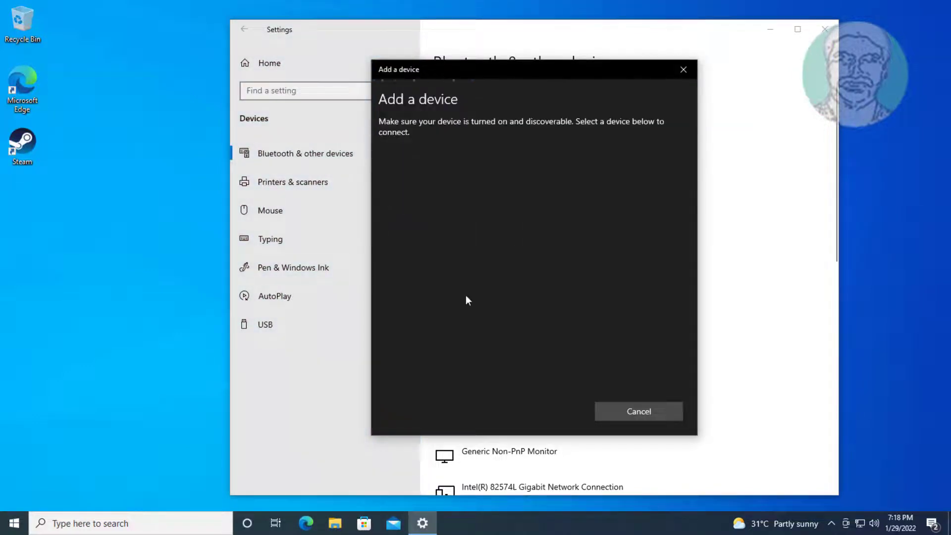
left_click(481, 159)
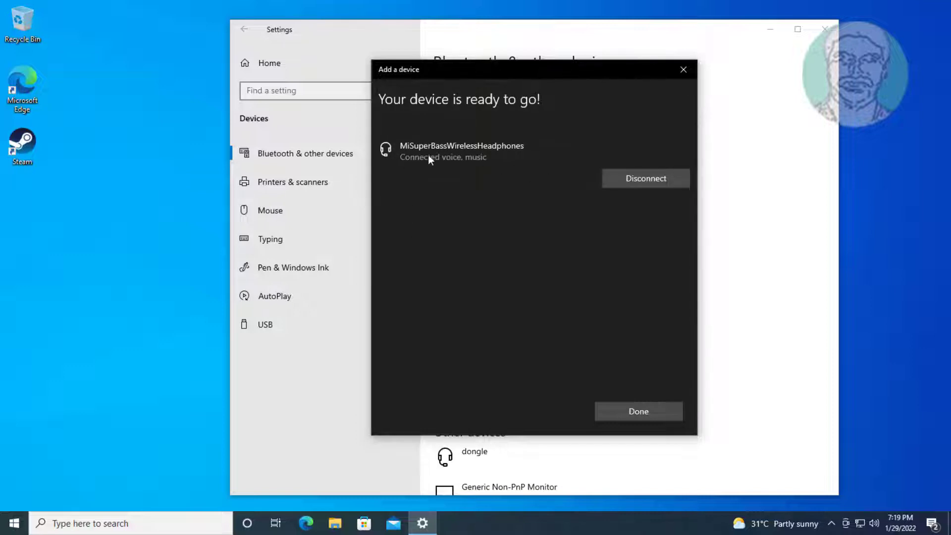
left_click(661, 415)
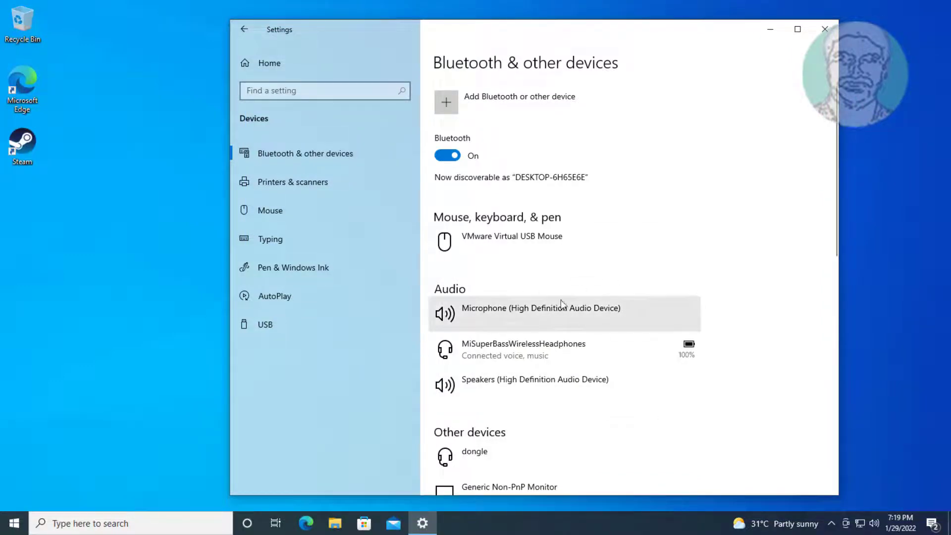
left_click(566, 350)
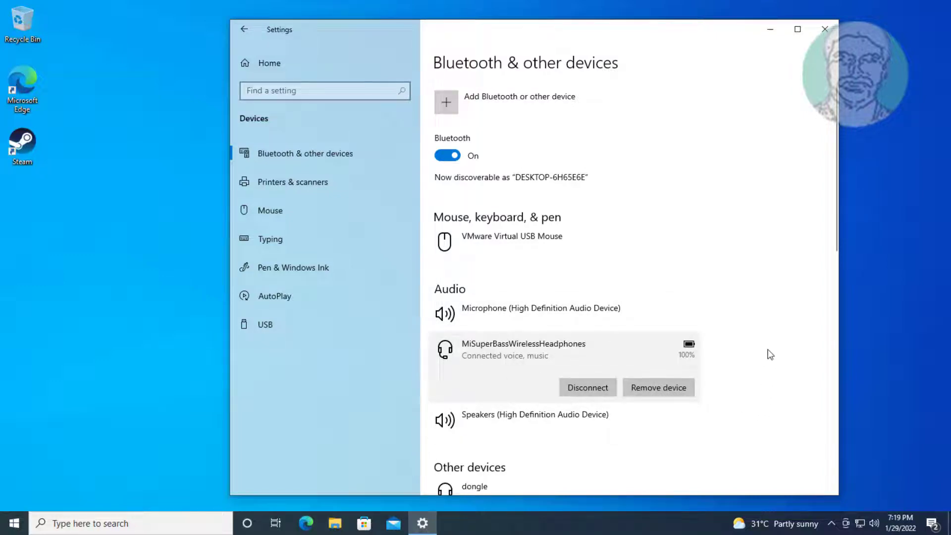
left_click(824, 30)
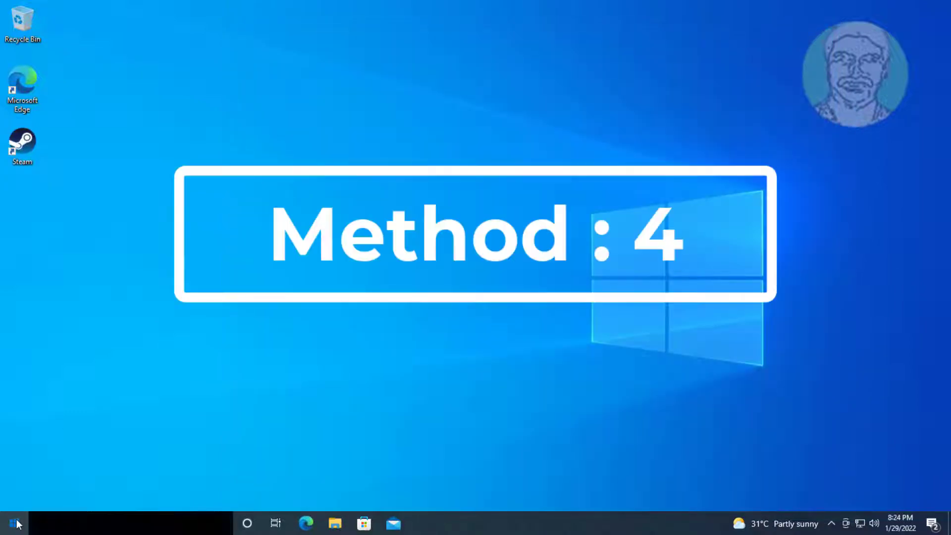
Open Bluetooth & other devices and try twice to connect the paired MiSuperBassWirelessHeadphones
left_click(16, 524)
left_click(23, 467)
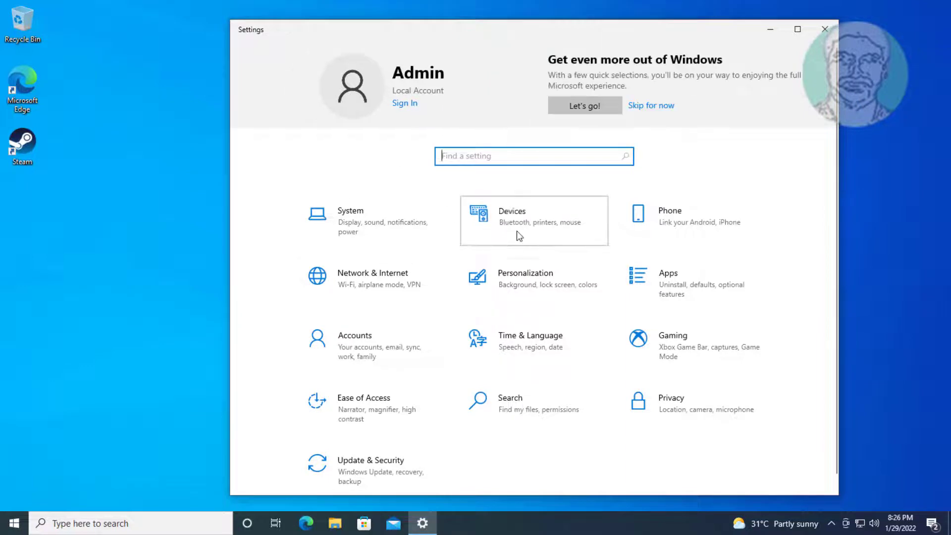
left_click(515, 229)
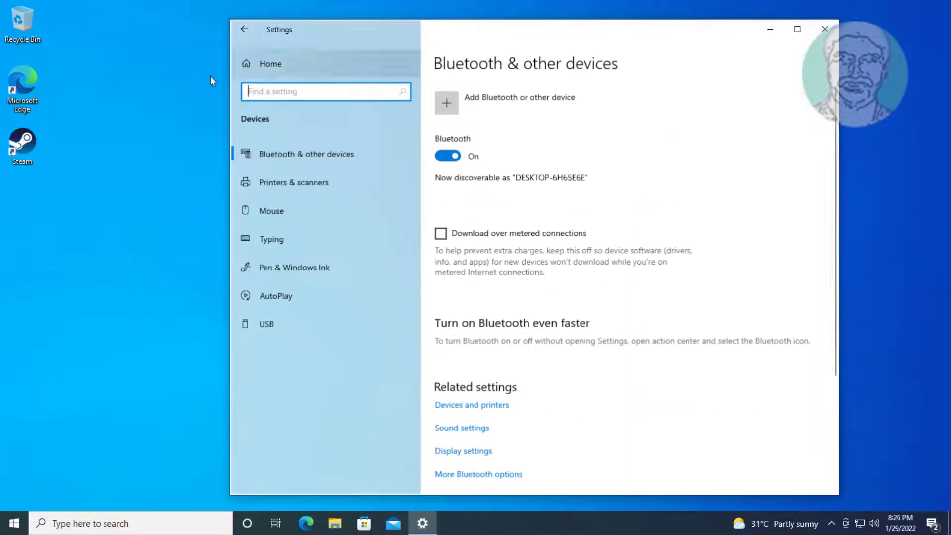
left_click(270, 158)
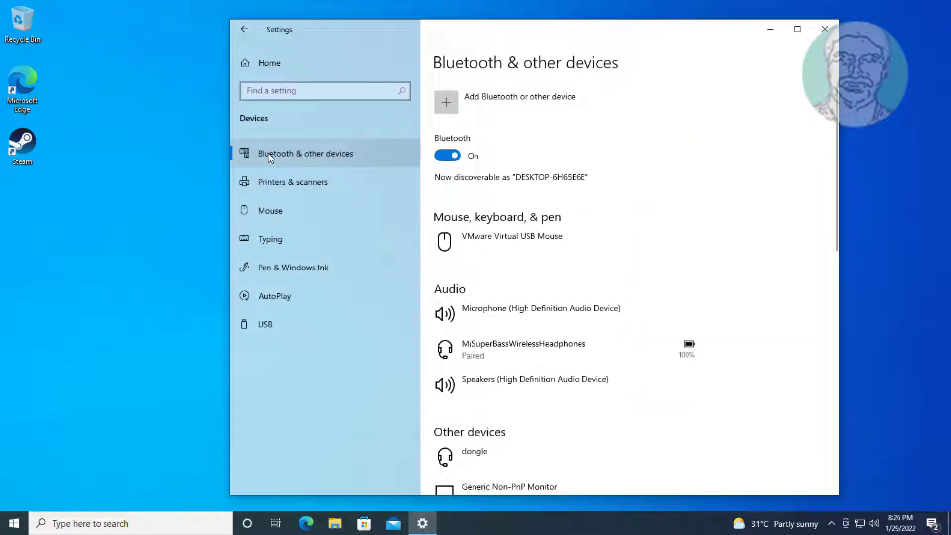
left_click(549, 341)
left_click(600, 382)
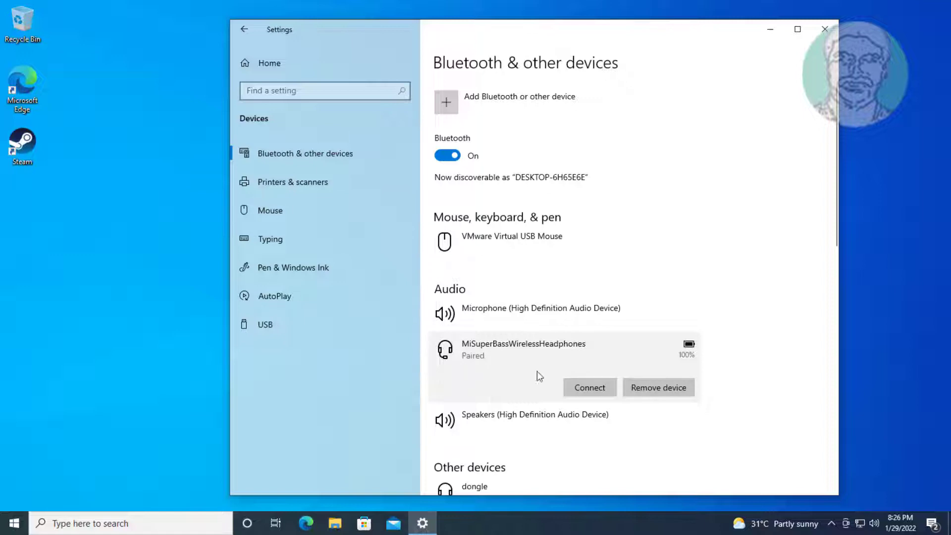
left_click(601, 391)
Remove the MiSuperBassWirelessHeadphones and switch Bluetooth off and back on
left_click(654, 386)
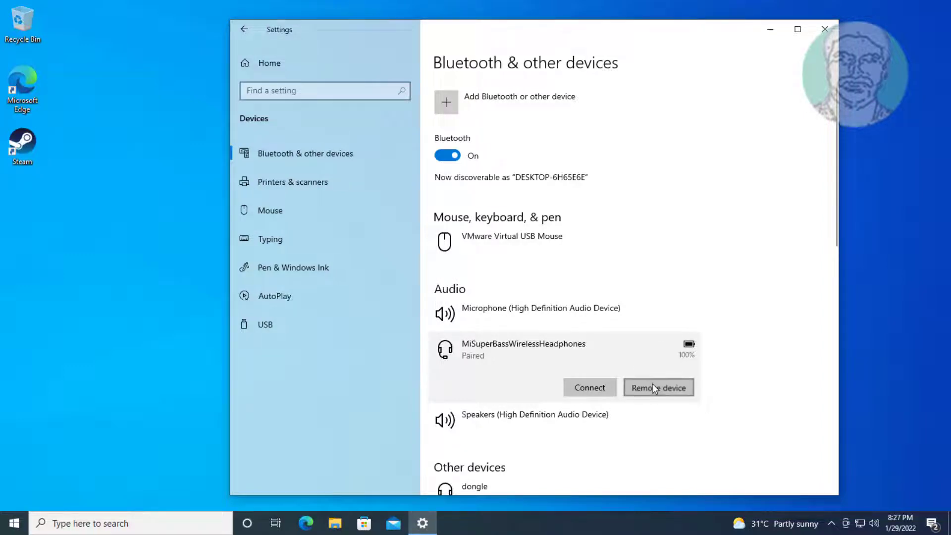
left_click(709, 353)
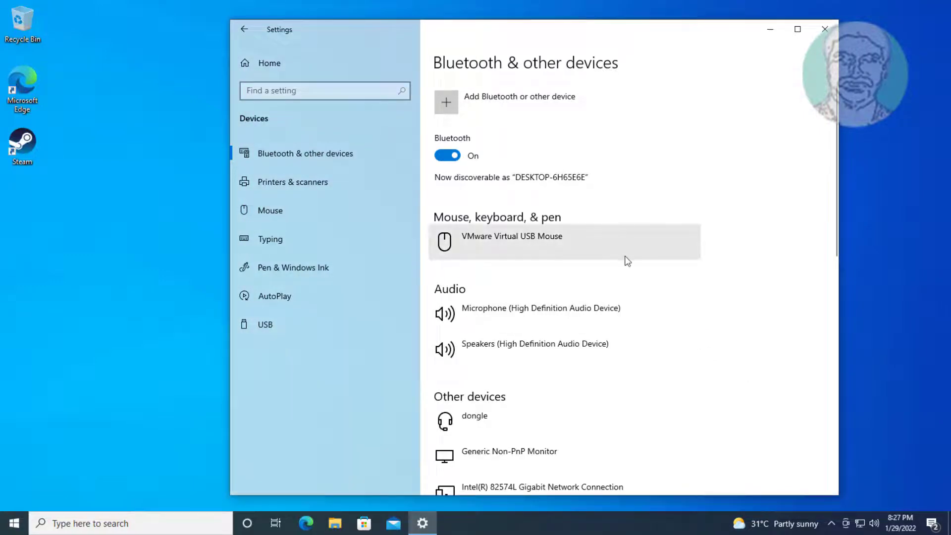
left_click(443, 156)
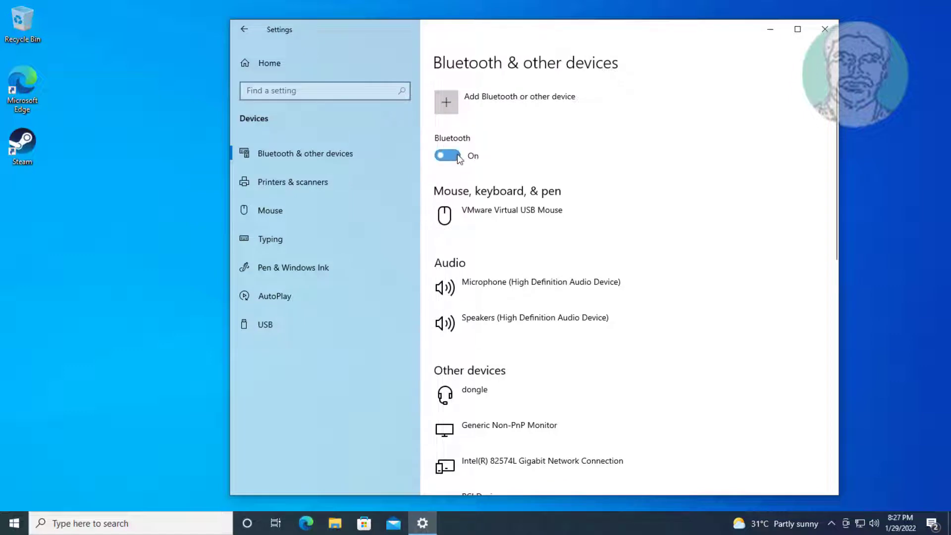
left_click(448, 156)
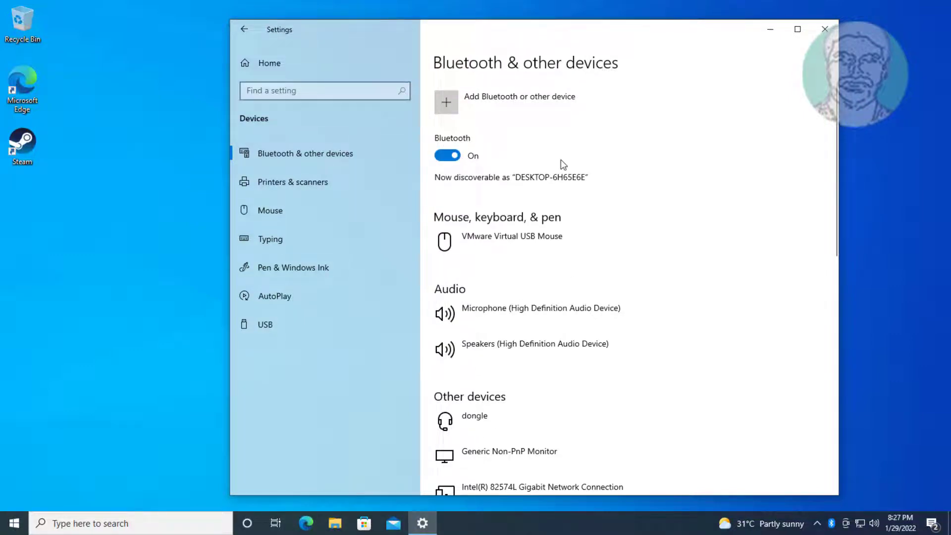
Pair the MiSuperBassWirelessHeadphones again as a Bluetooth device, then close Settings
left_click(445, 101)
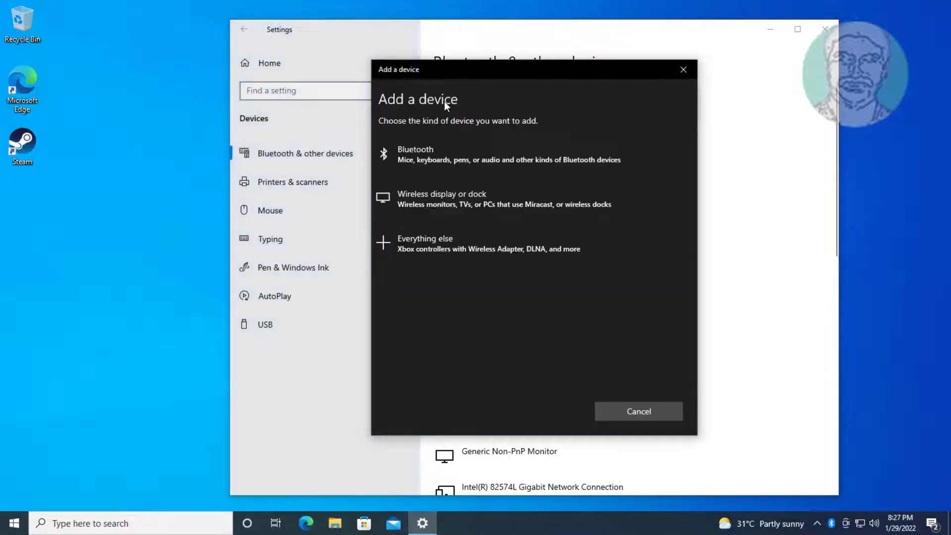
left_click(484, 156)
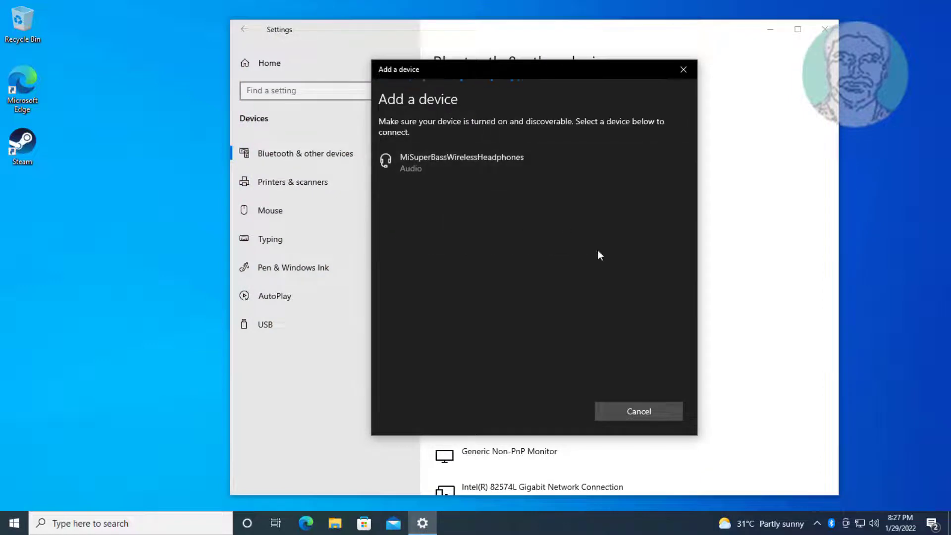
left_click(506, 159)
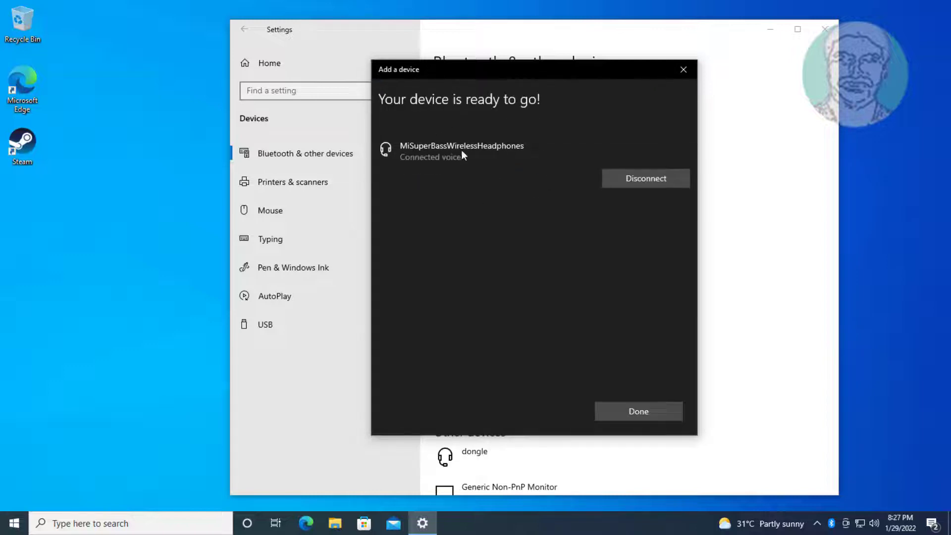
left_click(652, 409)
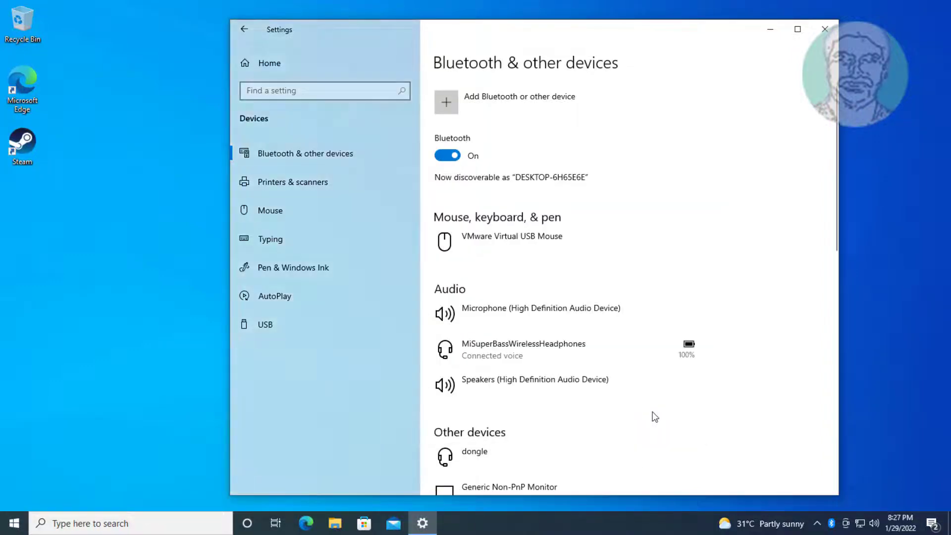
left_click(560, 354)
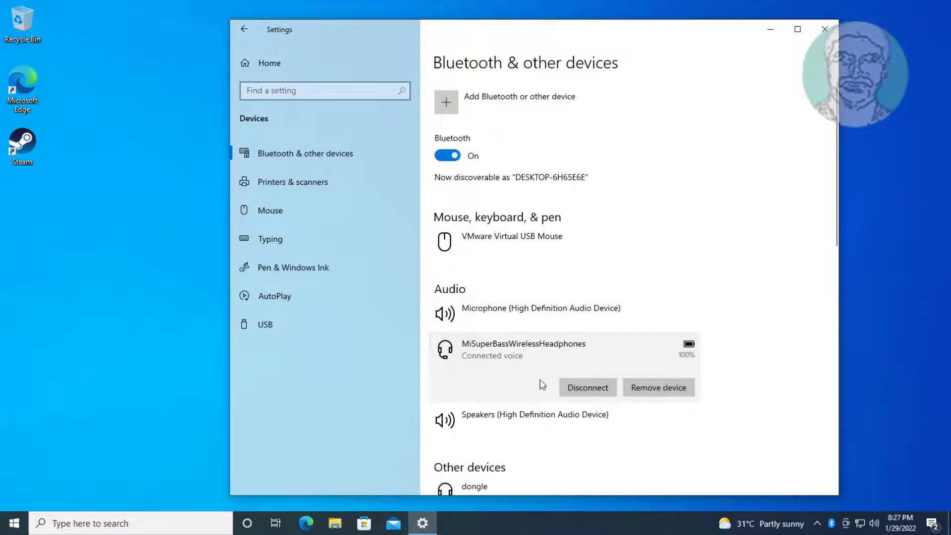
left_click(824, 29)
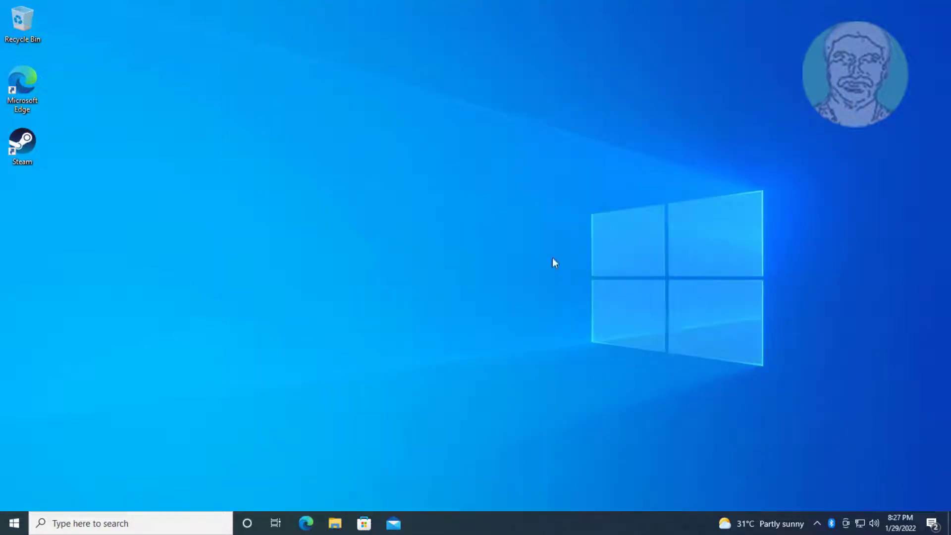
Go to System > Sound in Settings and open the Sound Control Panel from related settings
left_click(4, 527)
left_click(15, 468)
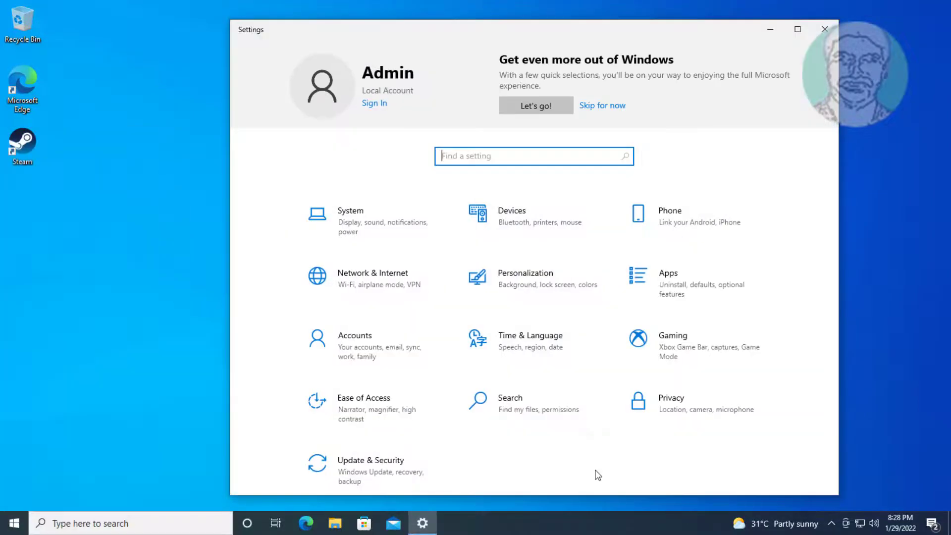
left_click(360, 231)
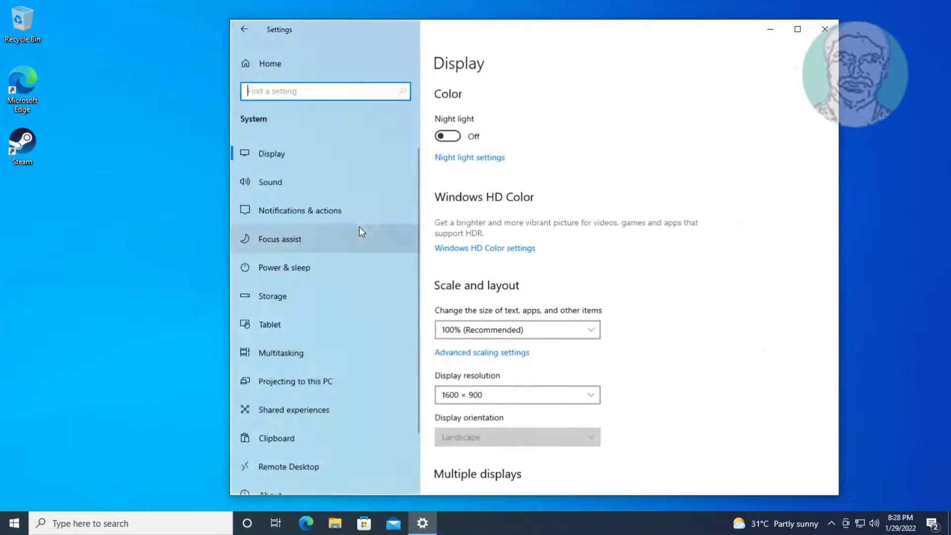
left_click(316, 181)
scroll(718, 356, "down", 6)
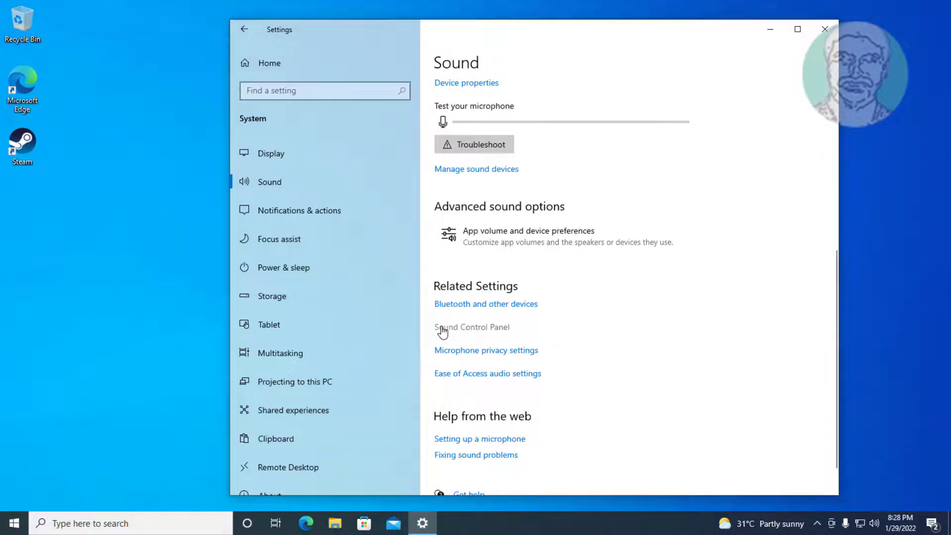
left_click(441, 328)
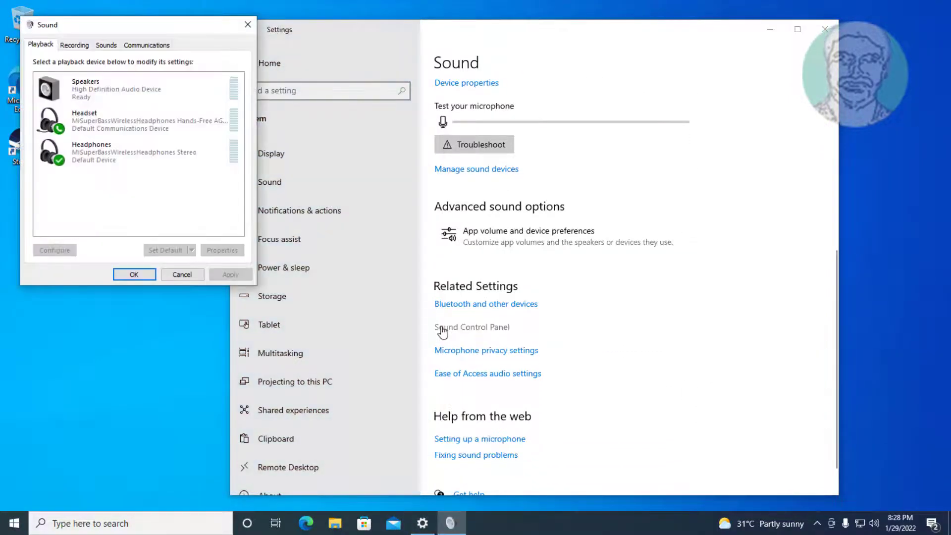
Make Headphones the default playback device on the Playback tab
left_click(94, 160)
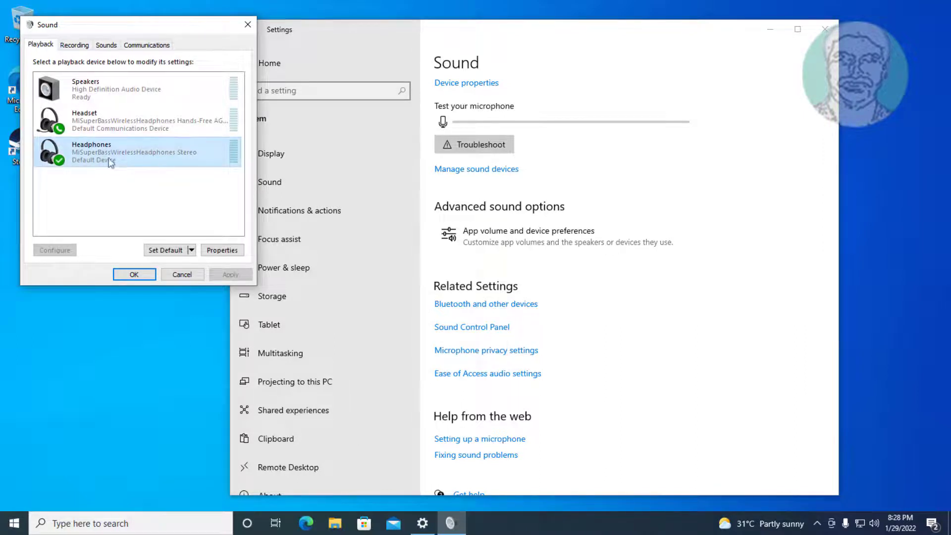
left_click(123, 186)
right_click(128, 196)
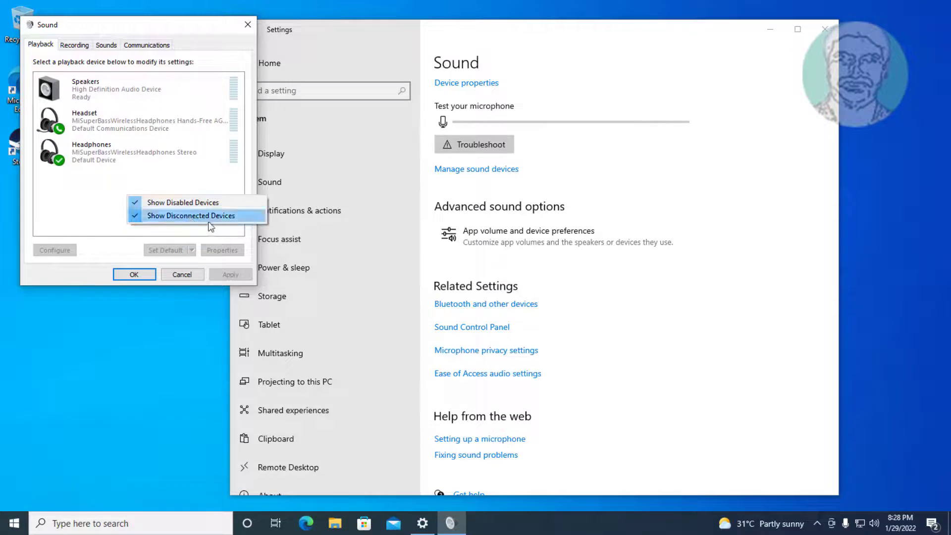
left_click(87, 216)
left_click(91, 161)
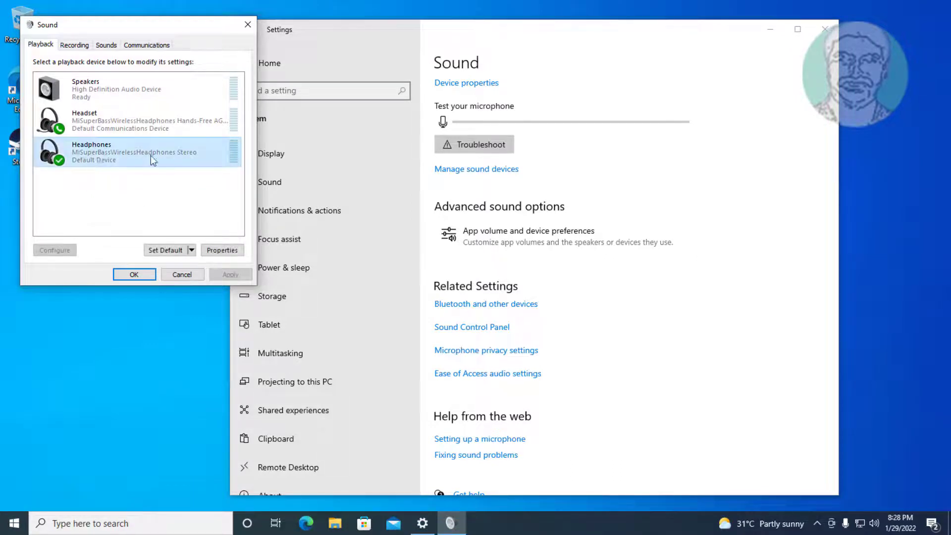
left_click(169, 250)
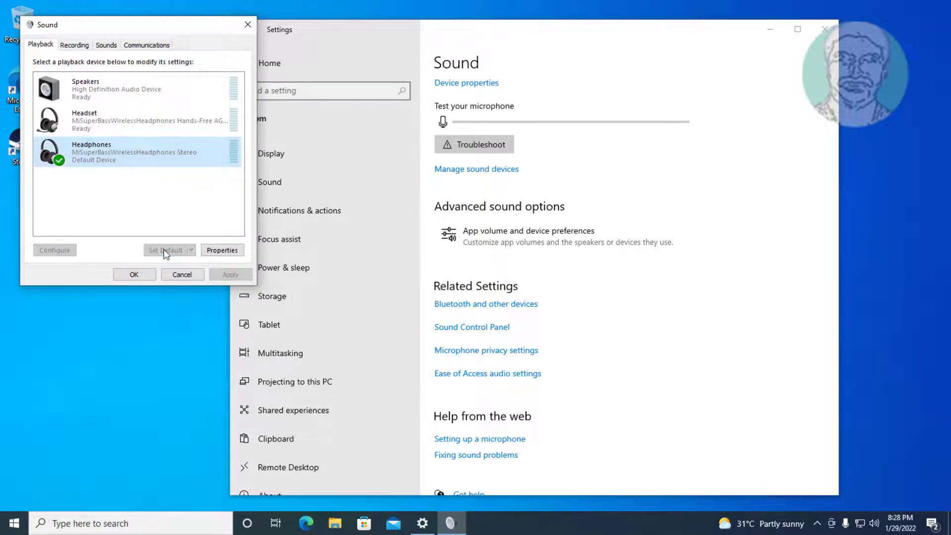
In Headphones properties, raise the volume from 82 to 96 and disable all enhancements
left_click(222, 252)
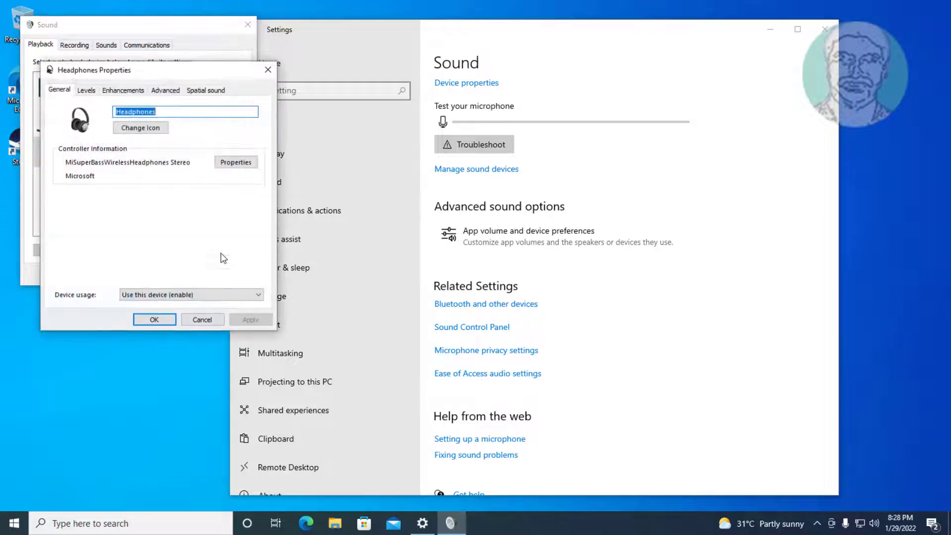
left_click(88, 91)
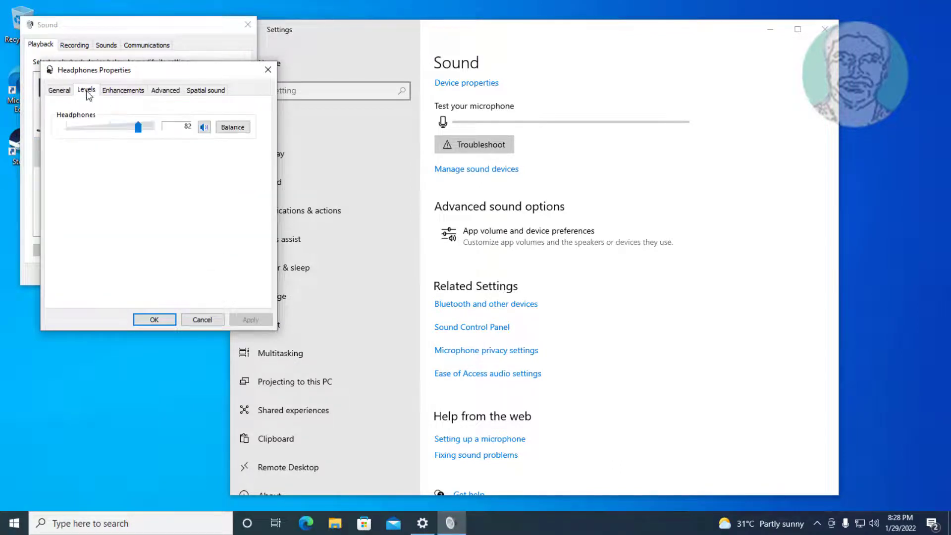
left_click_drag(140, 133, 149, 130)
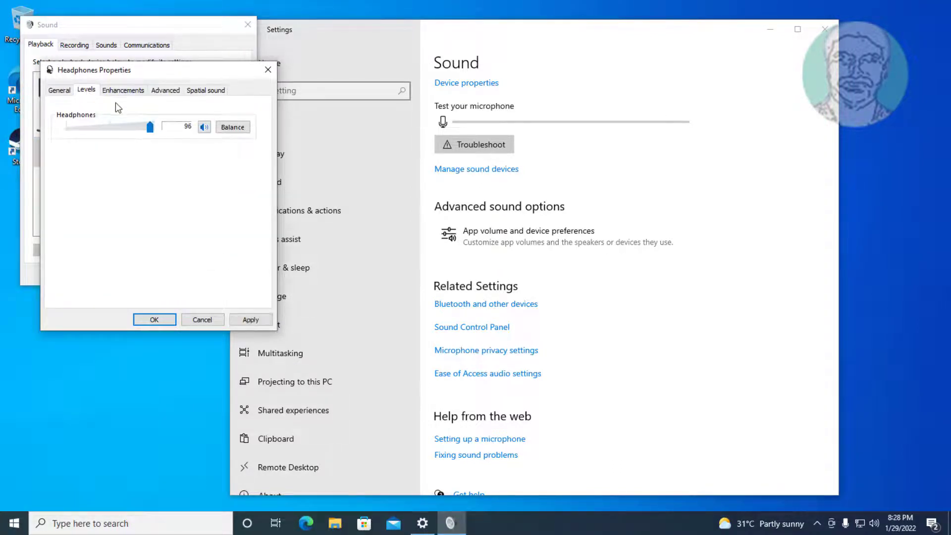
left_click(130, 94)
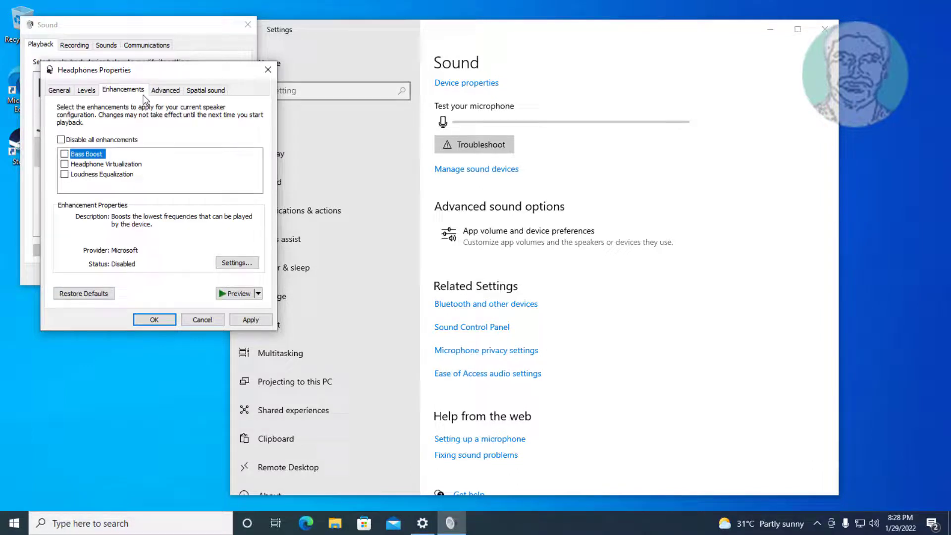
left_click(88, 141)
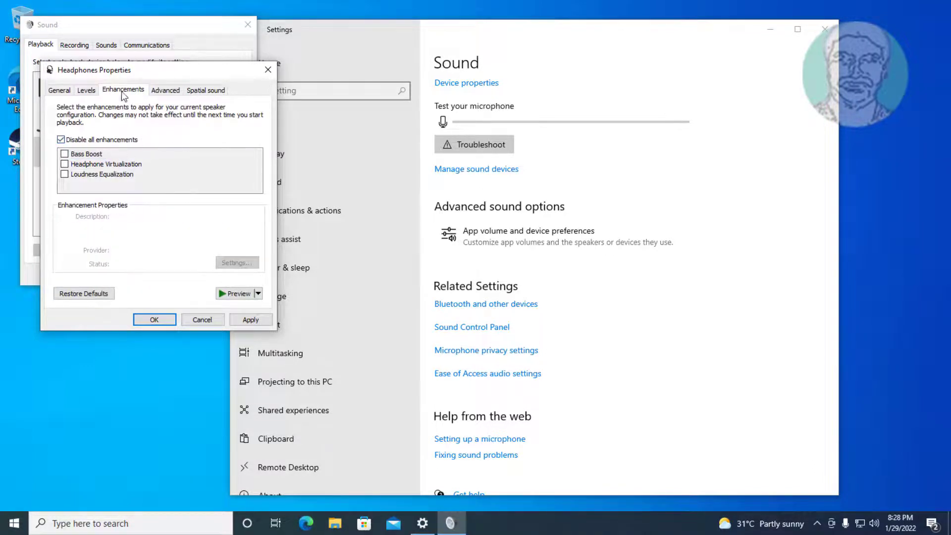
Disallow exclusive app control of the headphones, then close the Sound dialog and Settings
left_click(166, 93)
left_click(64, 188)
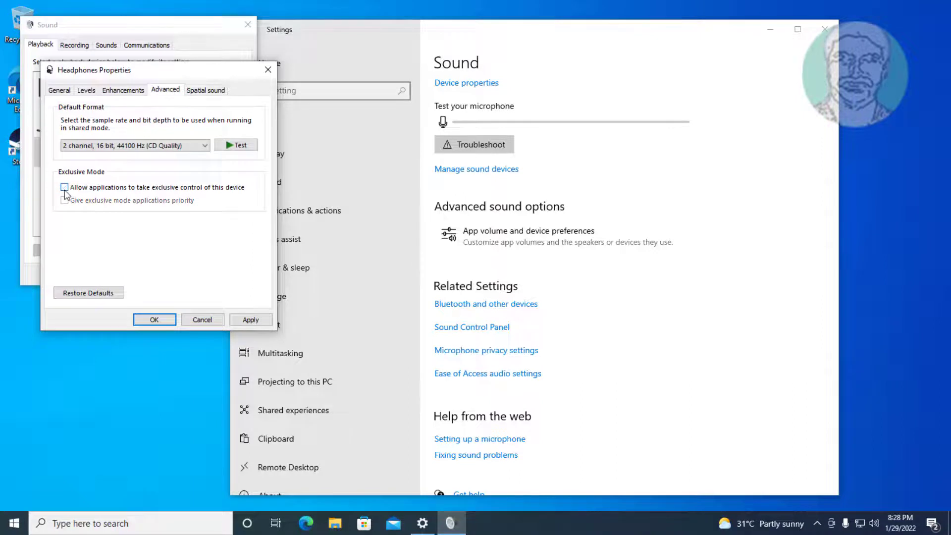
left_click(237, 319)
left_click(166, 322)
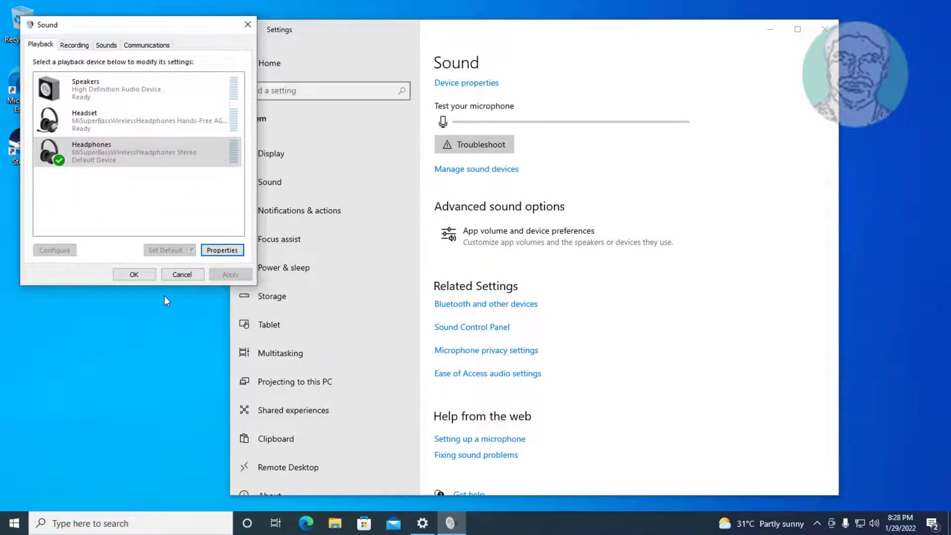
left_click(157, 46)
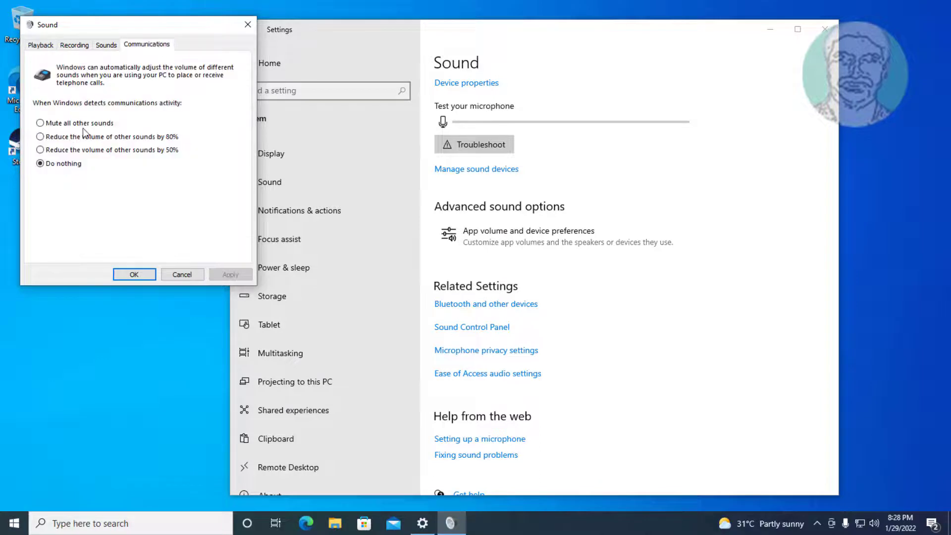
left_click(142, 273)
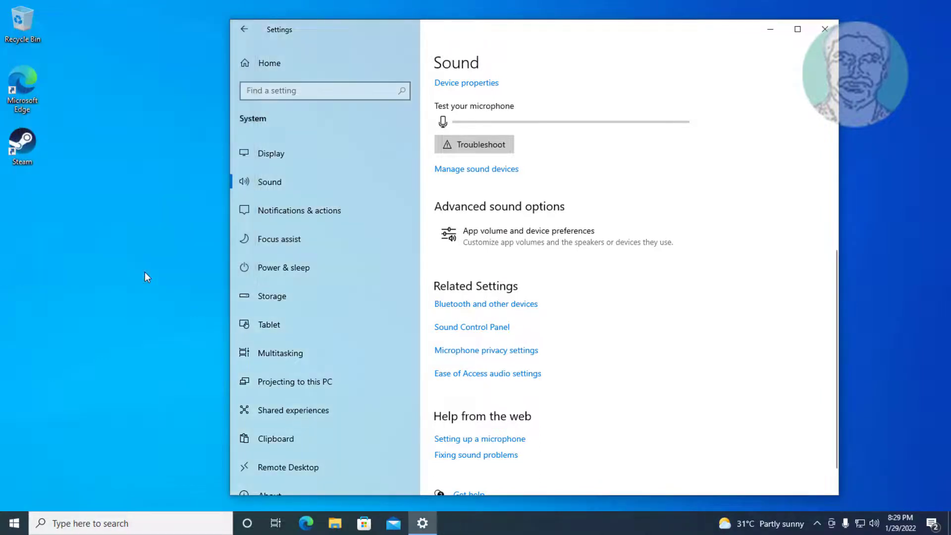
left_click(825, 29)
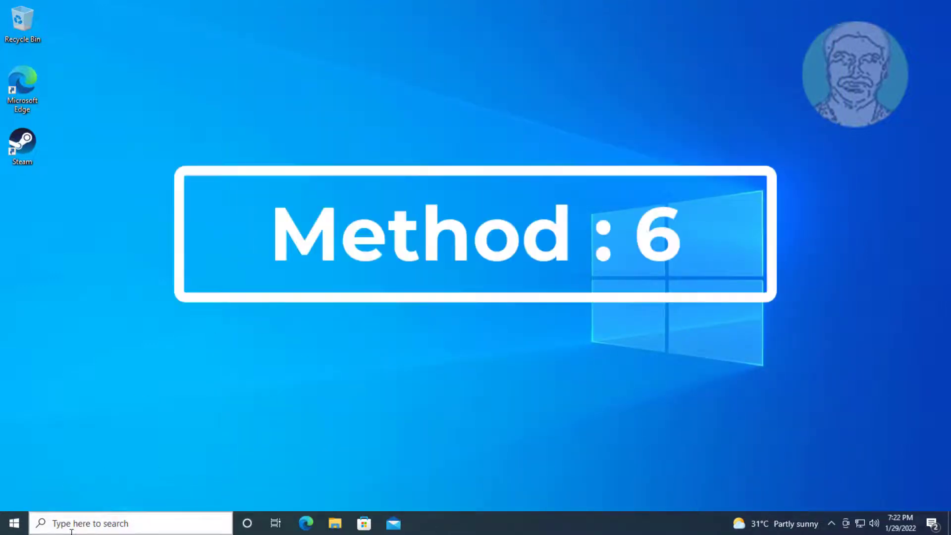
Go to Settings > Update & Security > Troubleshoot and show the Additional troubleshooters list
left_click(14, 524)
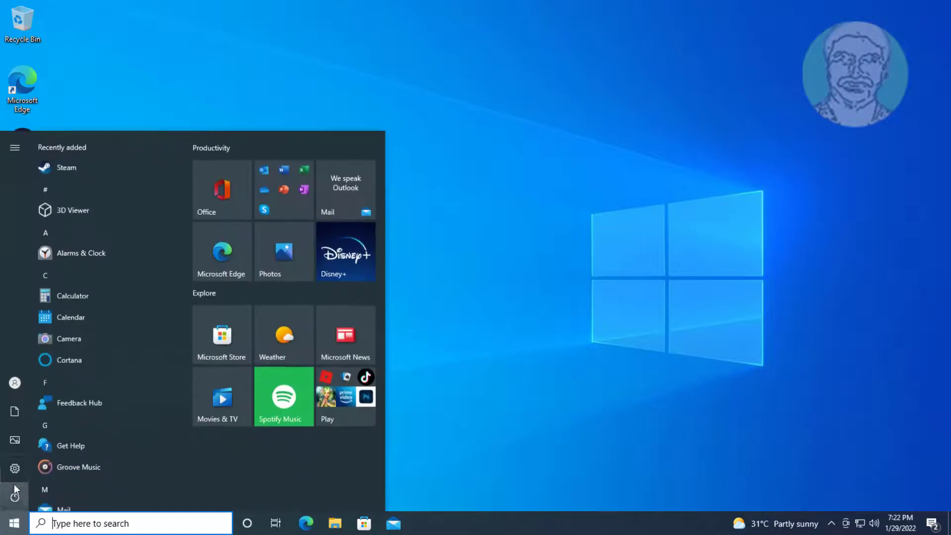
left_click(14, 469)
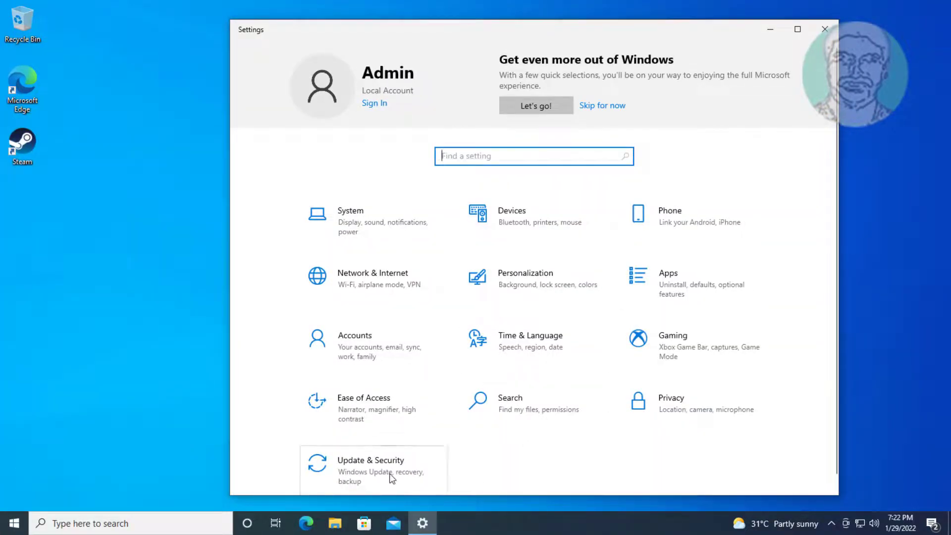
left_click(383, 460)
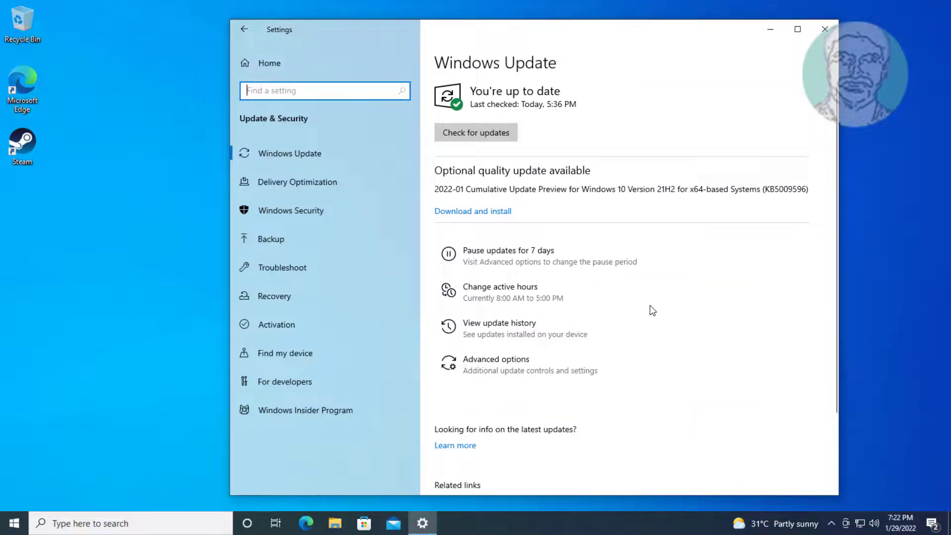
left_click(331, 271)
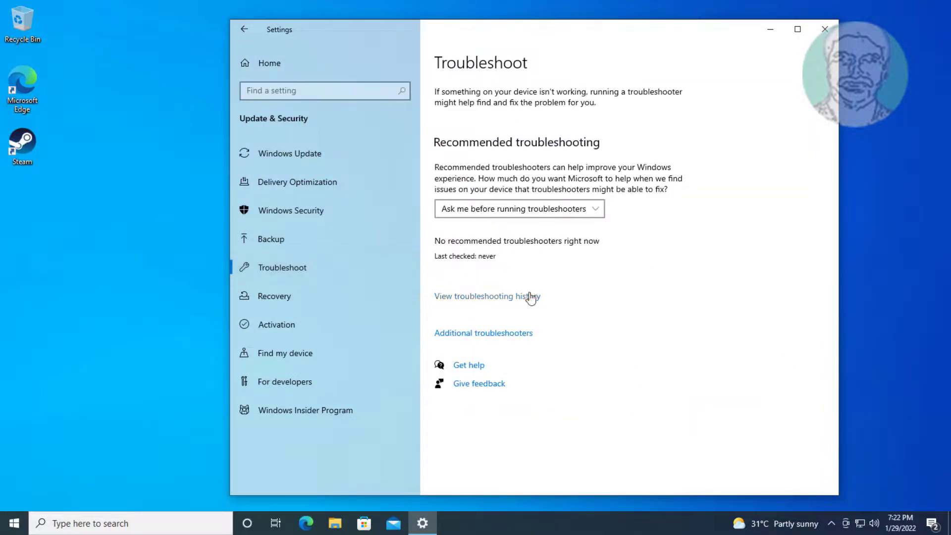
left_click(485, 333)
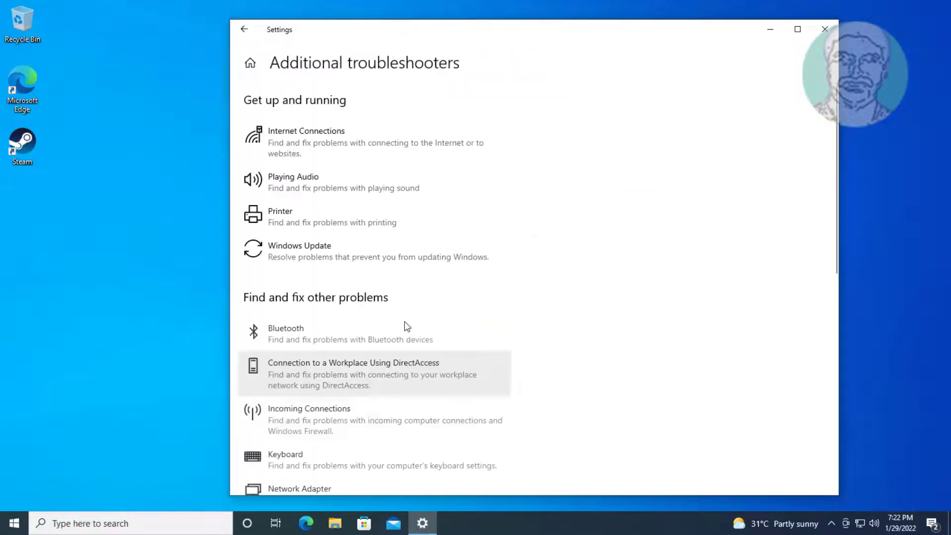
Run the Playing Audio troubleshooter and let it detect problems
left_click(311, 172)
left_click(445, 222)
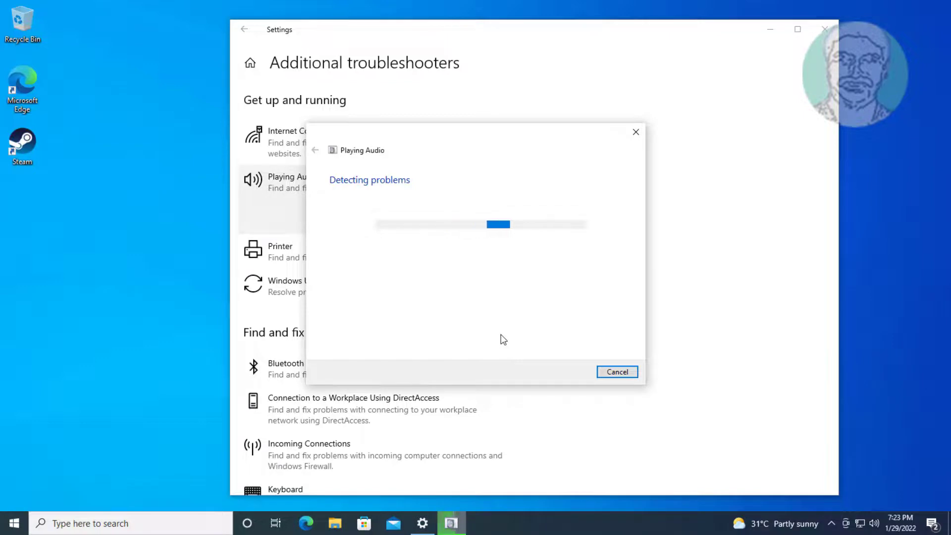
left_click(562, 371)
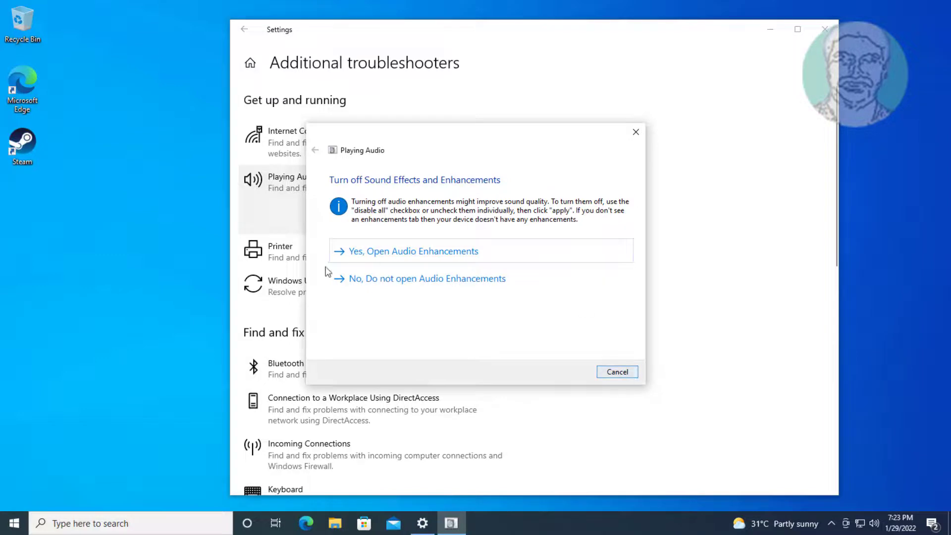
Keep 'Disable all enhancements' checked for the headphones, then close the troubleshooter and Settings
left_click(388, 251)
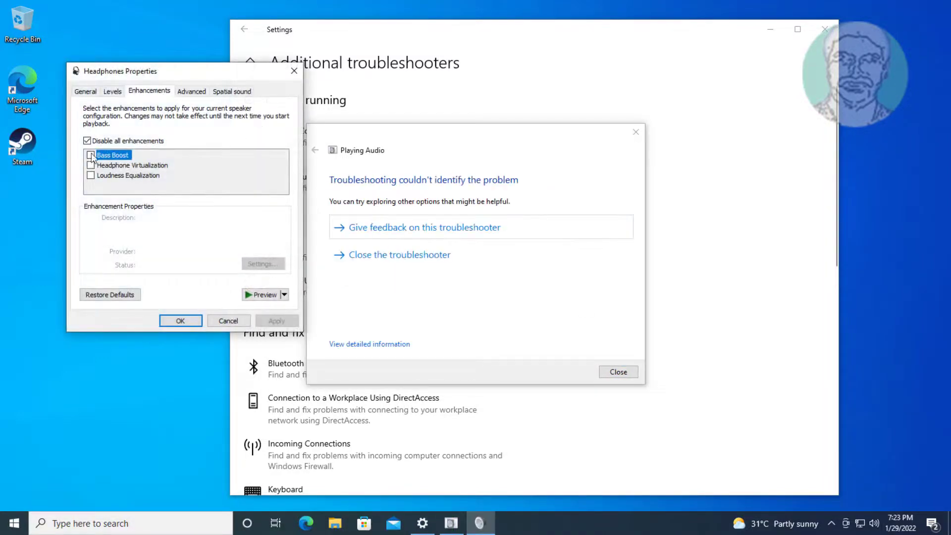
left_click(87, 141)
left_click(87, 141)
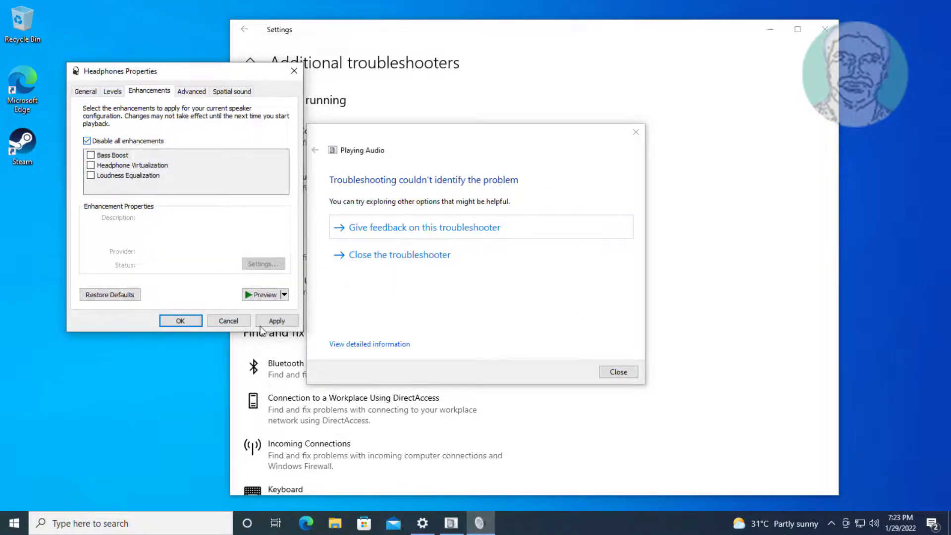
left_click(181, 321)
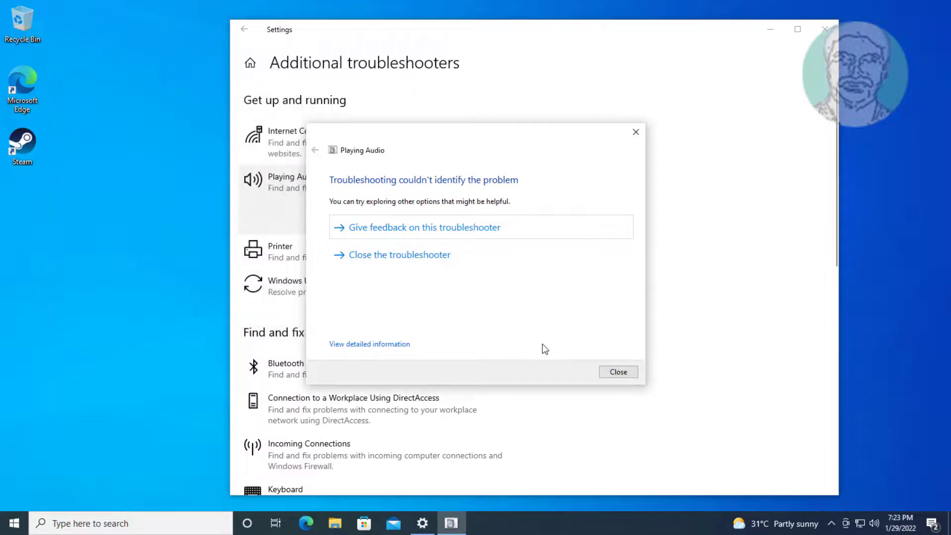
left_click(616, 373)
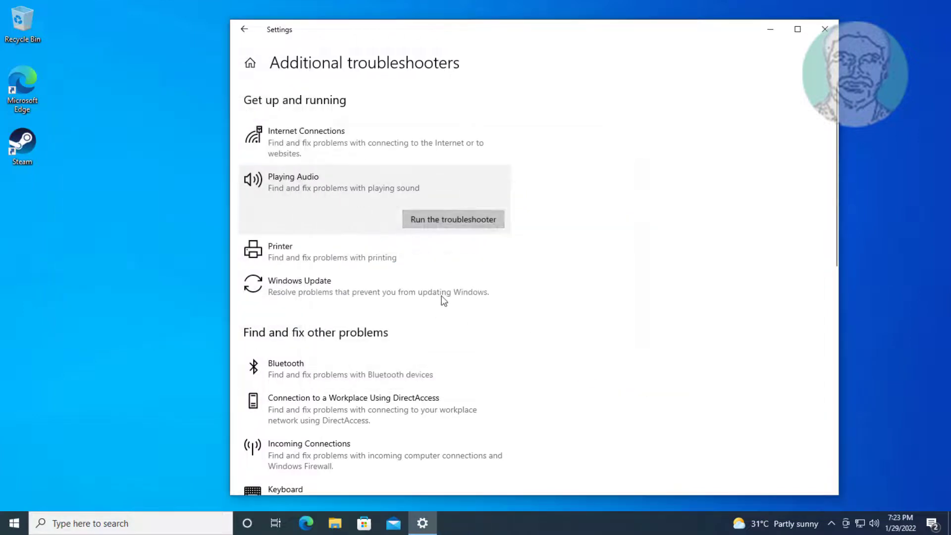
left_click(825, 29)
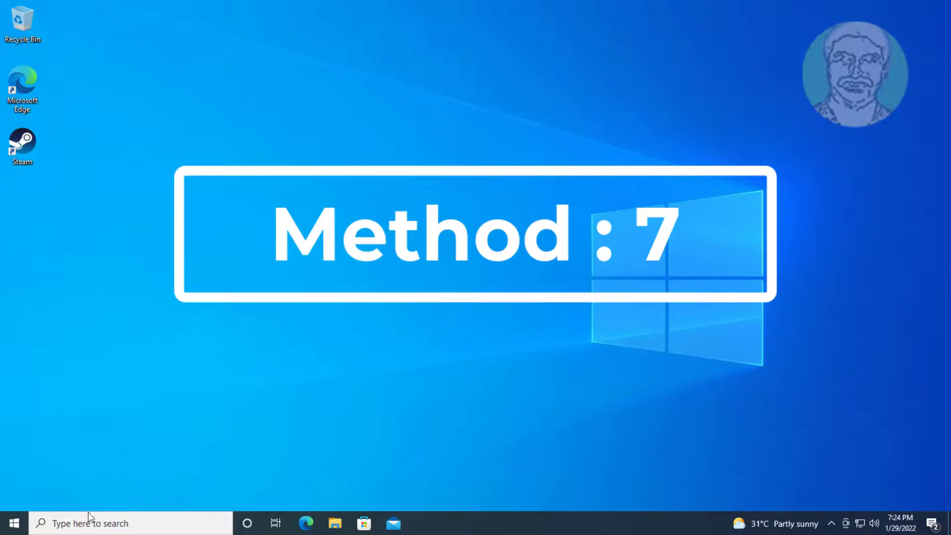
Open Device Manager via search, expand Bluetooth and select the headphones' Avrcp Transport entry
left_click(79, 525)
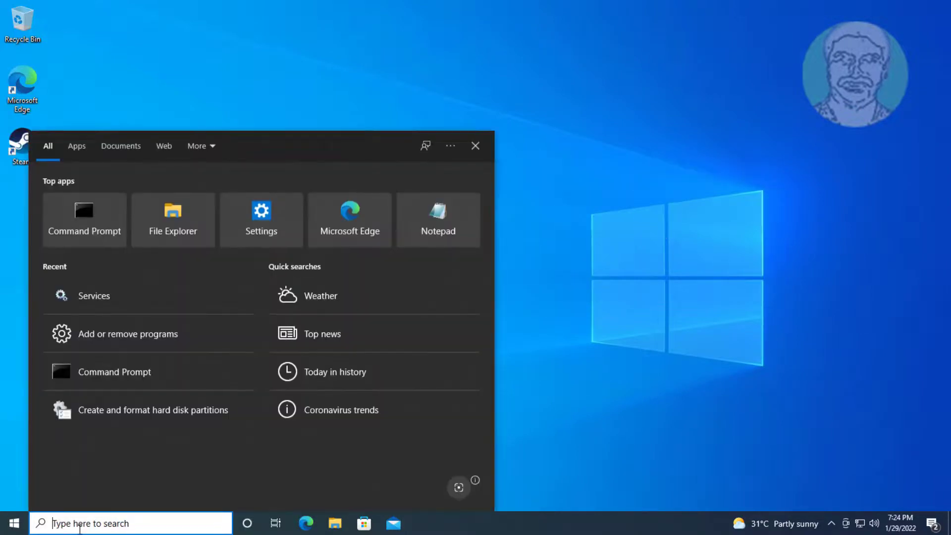
type("device manager")
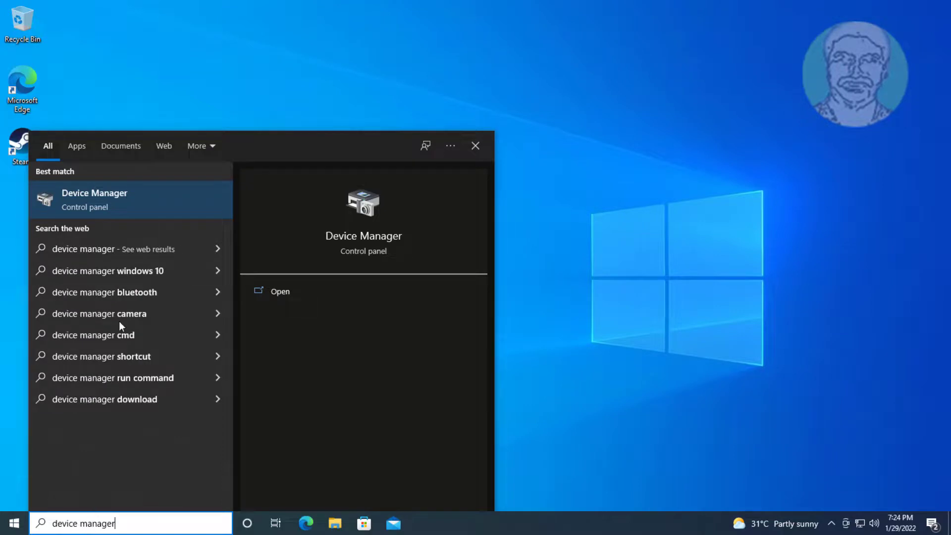
left_click(115, 207)
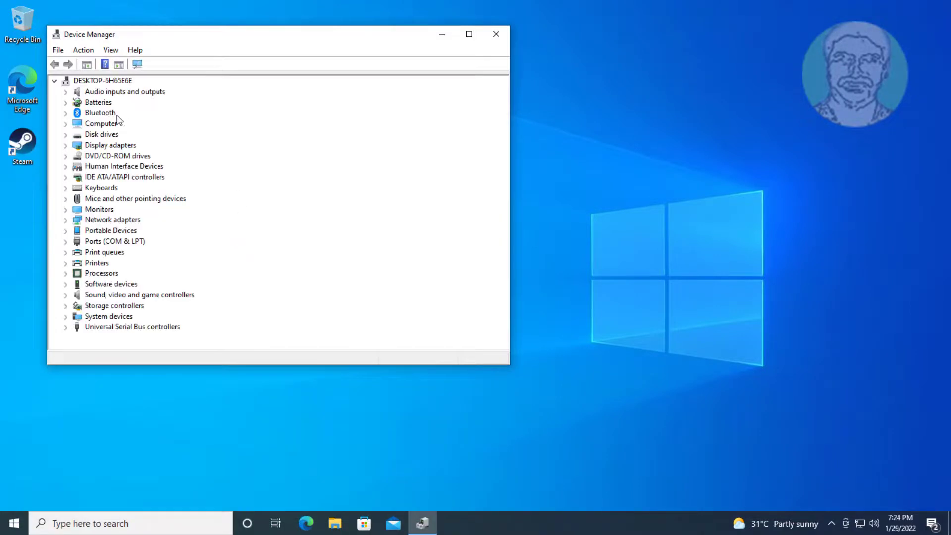
left_click(115, 113)
left_click(65, 114)
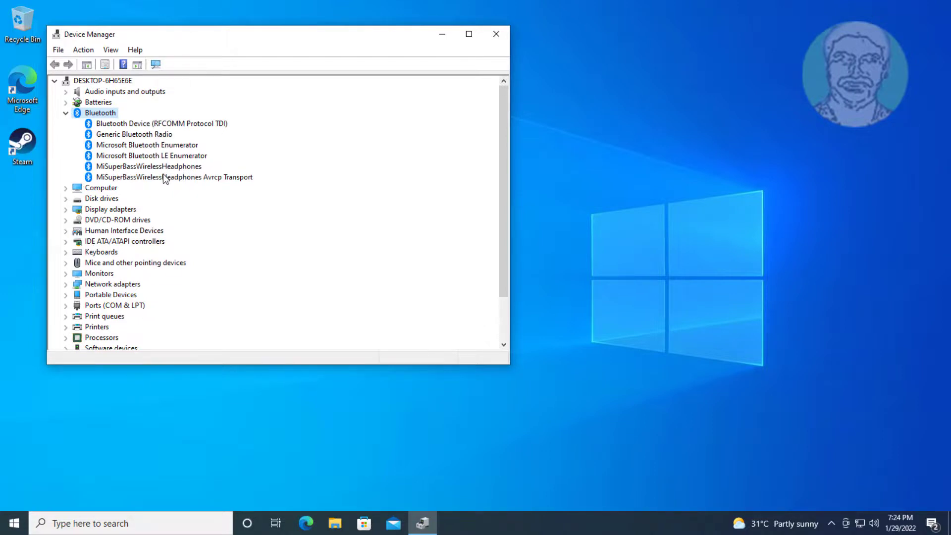
left_click(150, 177)
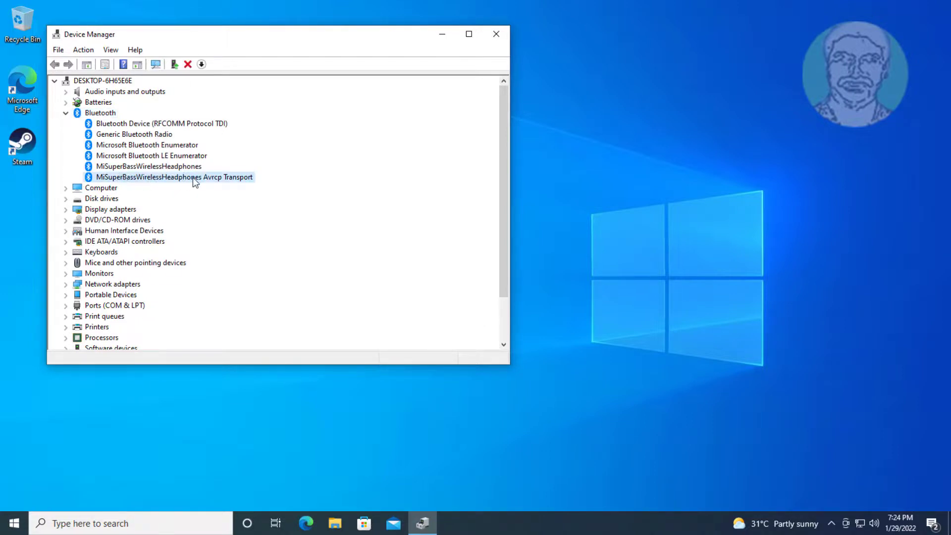